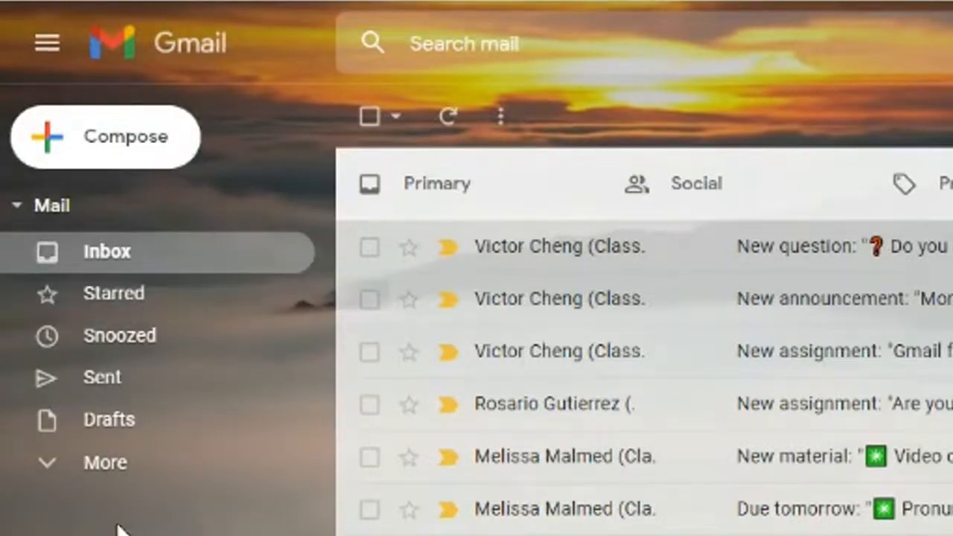
- Expand the full mailbox folder list and look through the system folders and categories
{"action": "left_click", "coordinate": [151, 461]}
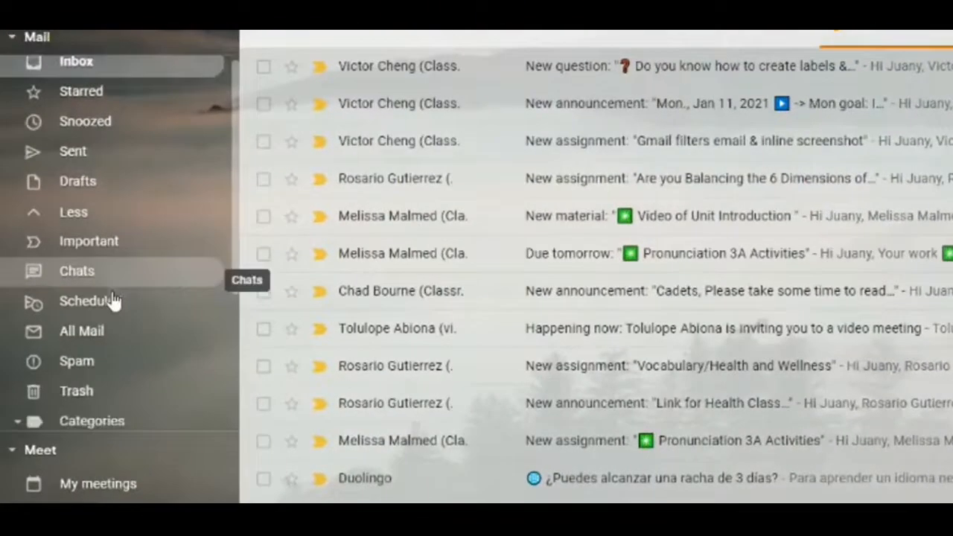
{"action": "scroll", "coordinate": [104, 313], "scroll_direction": "down", "scroll_amount": 1}
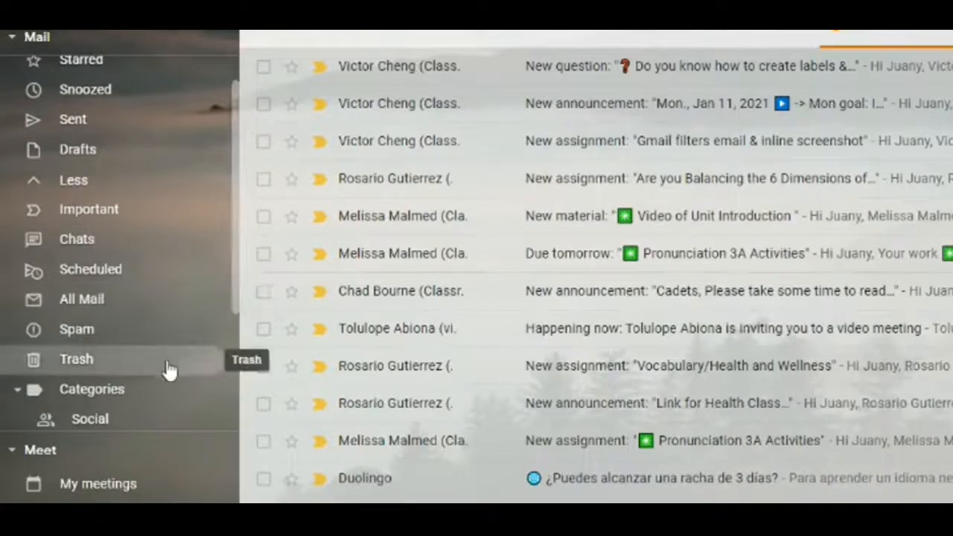
{"action": "scroll", "coordinate": [171, 370], "scroll_direction": "down", "scroll_amount": 1}
{"action": "scroll", "coordinate": [170, 370], "scroll_direction": "down", "scroll_amount": 2}
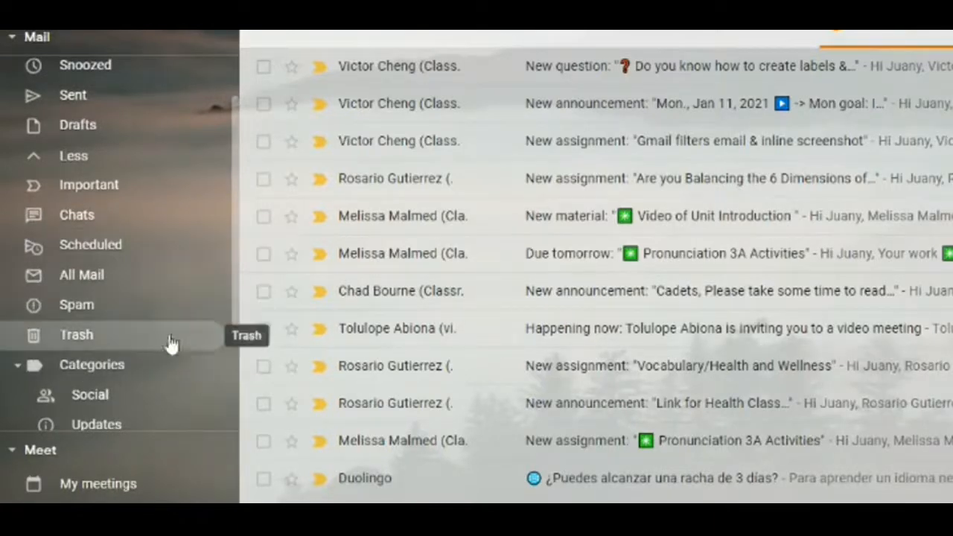
{"action": "scroll", "coordinate": [171, 342], "scroll_direction": "down", "scroll_amount": 2}
{"action": "scroll", "coordinate": [170, 343], "scroll_direction": "up", "scroll_amount": 1}
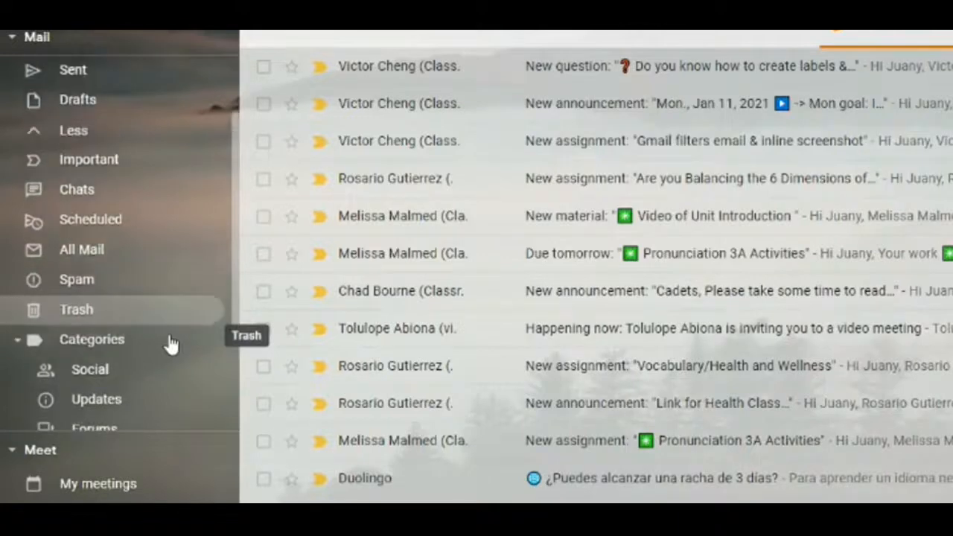
{"action": "scroll", "coordinate": [170, 344], "scroll_direction": "up", "scroll_amount": 1}
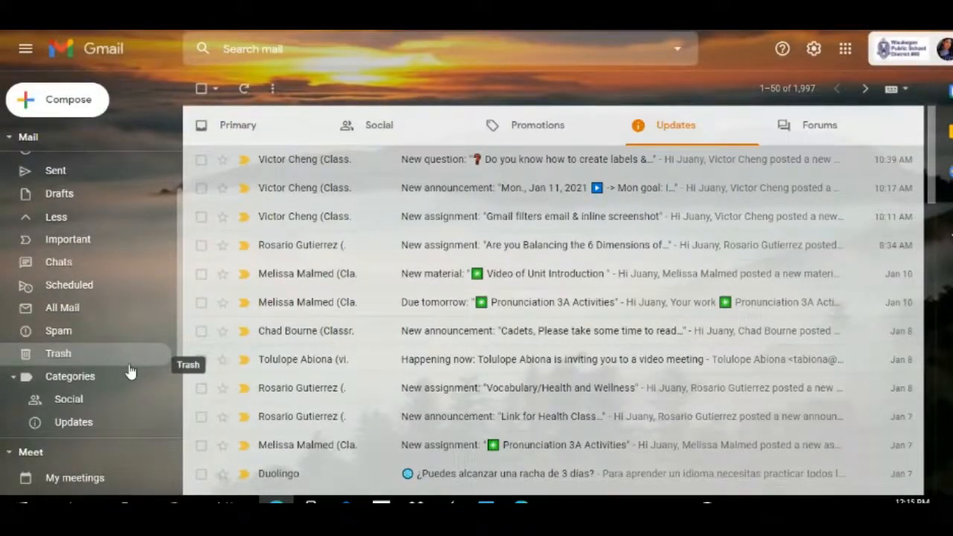
{"action": "scroll", "coordinate": [130, 370], "scroll_direction": "up", "scroll_amount": 2}
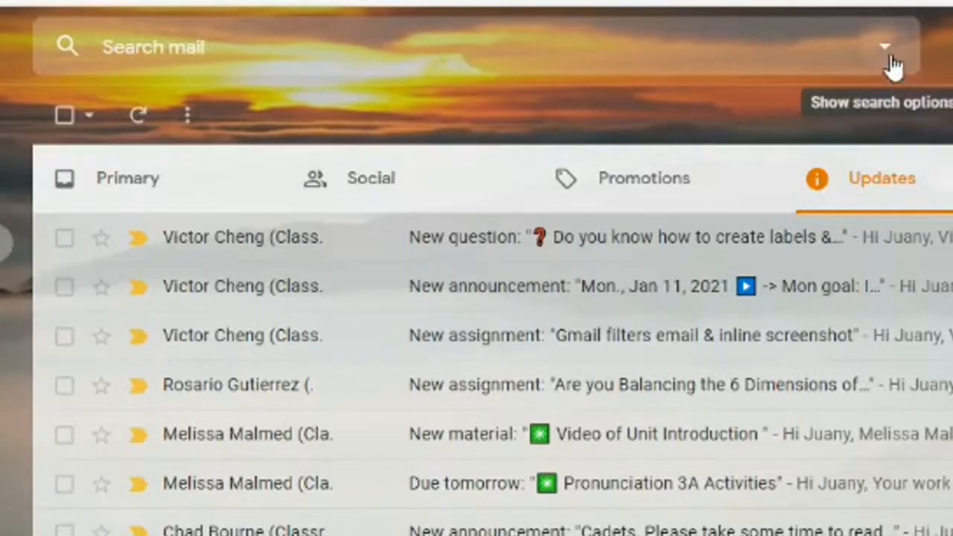
- Run an advanced search for all mail sent from classroom.google.com
{"action": "left_click", "coordinate": [886, 49]}
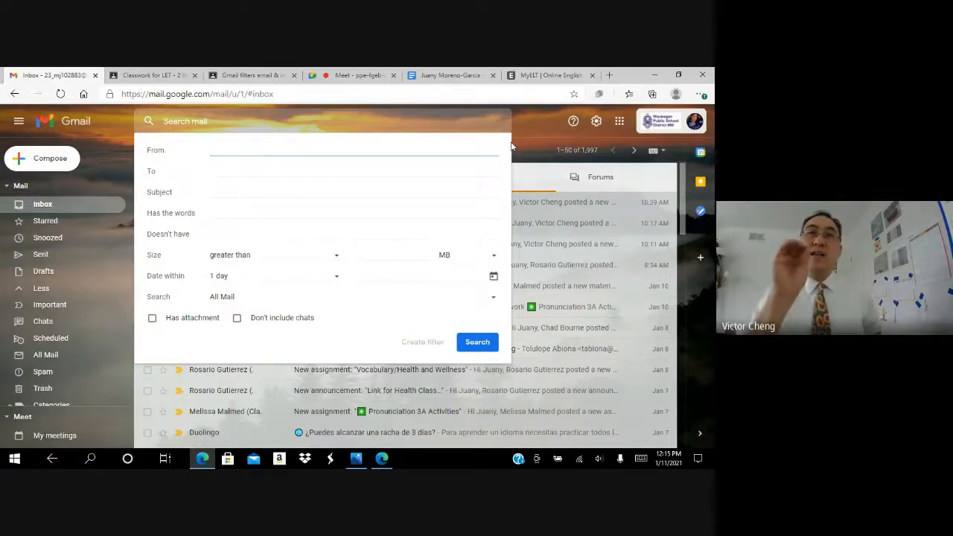
{"action": "type", "text": ".com"}
{"action": "key", "text": "Home"}
{"action": "type", "text": "class"}
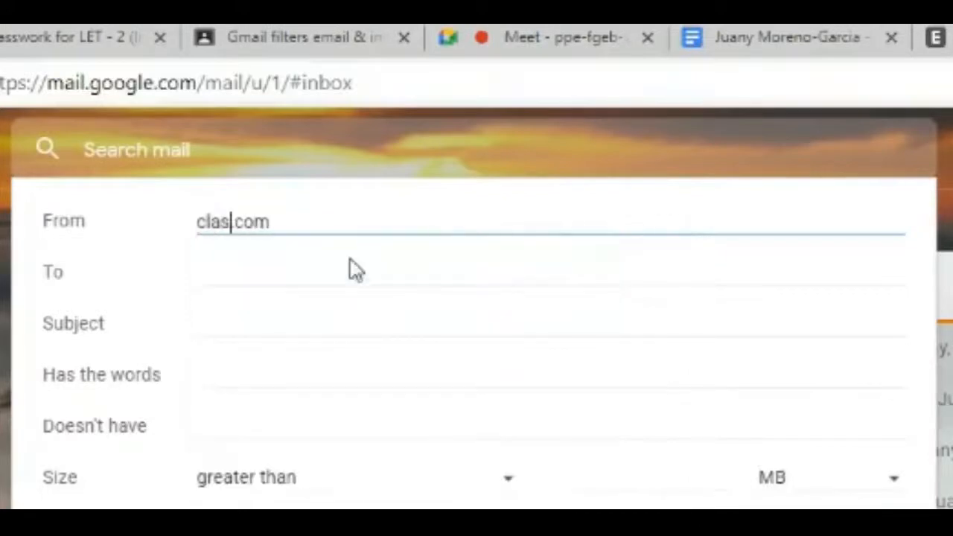
{"action": "type", "text": "room.go"}
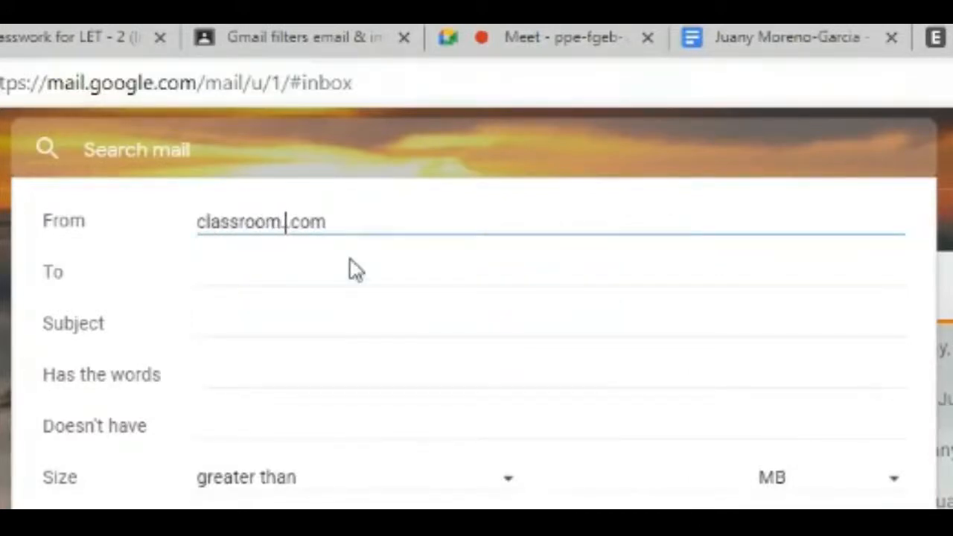
{"action": "type", "text": "ogle"}
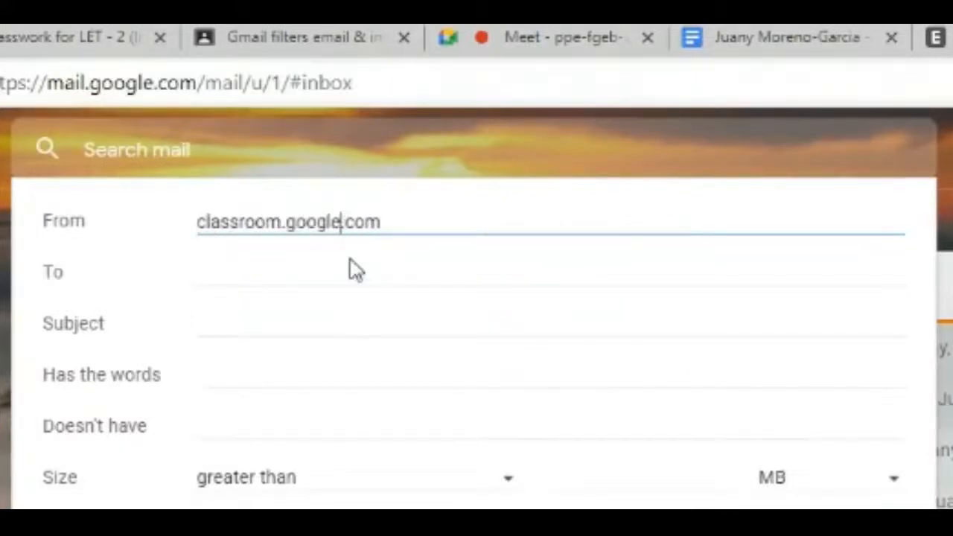
{"action": "left_click", "coordinate": [480, 258]}
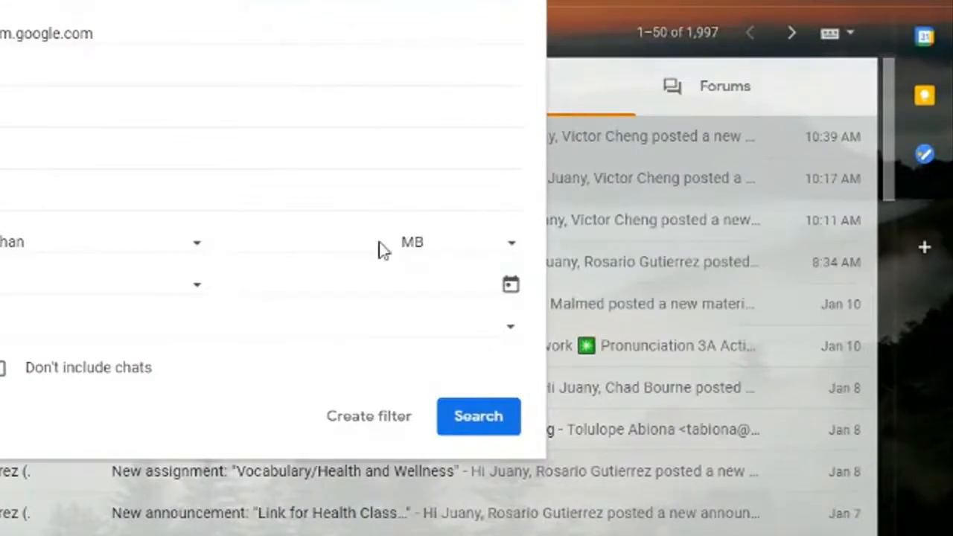
{"action": "left_click", "coordinate": [467, 426]}
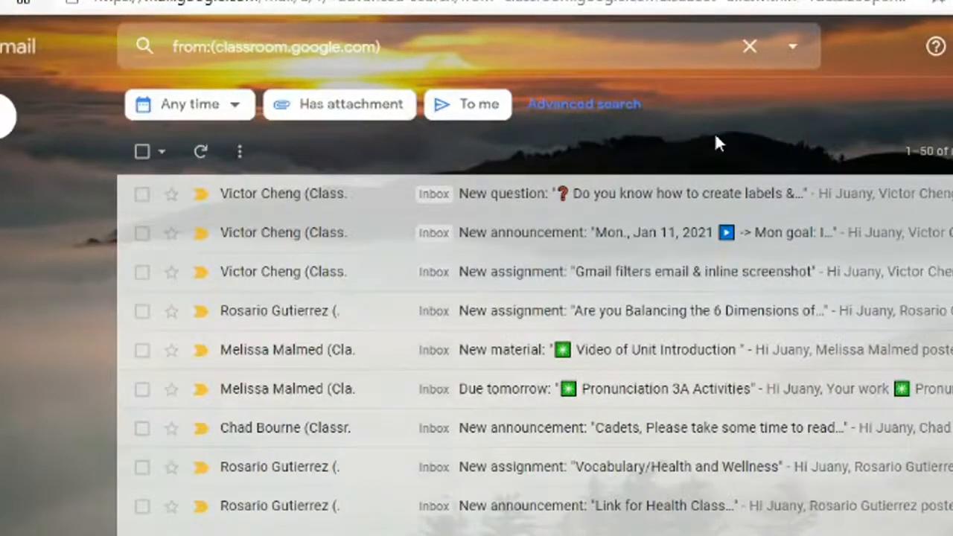
- Start a filter from the classroom.google.com search criteria and set it to skip the inbox
{"action": "left_click", "coordinate": [523, 45]}
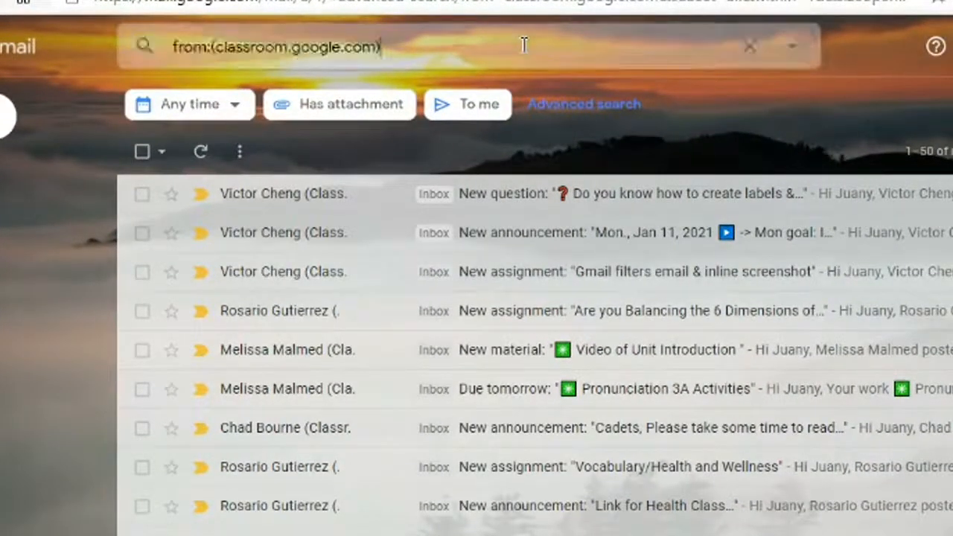
{"action": "left_click", "coordinate": [795, 45]}
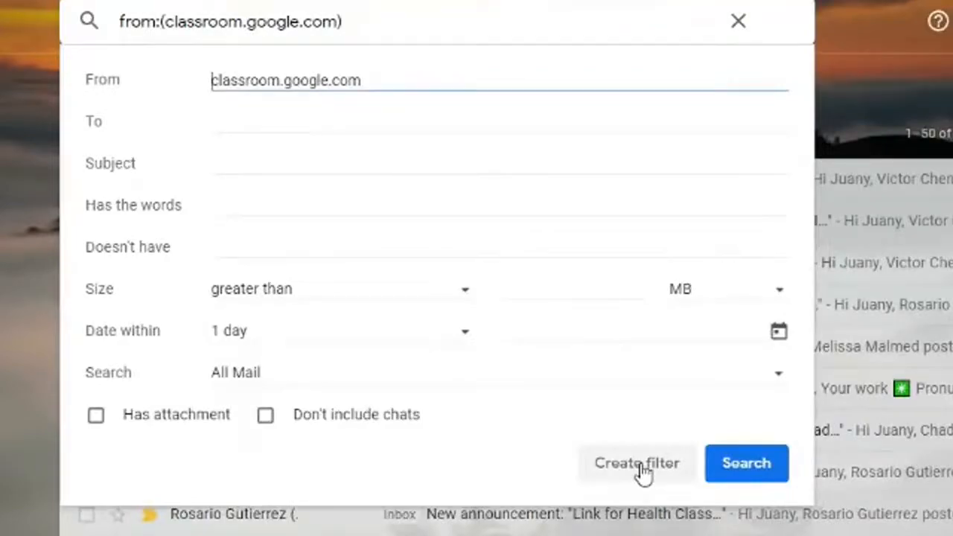
{"action": "left_click", "coordinate": [640, 467]}
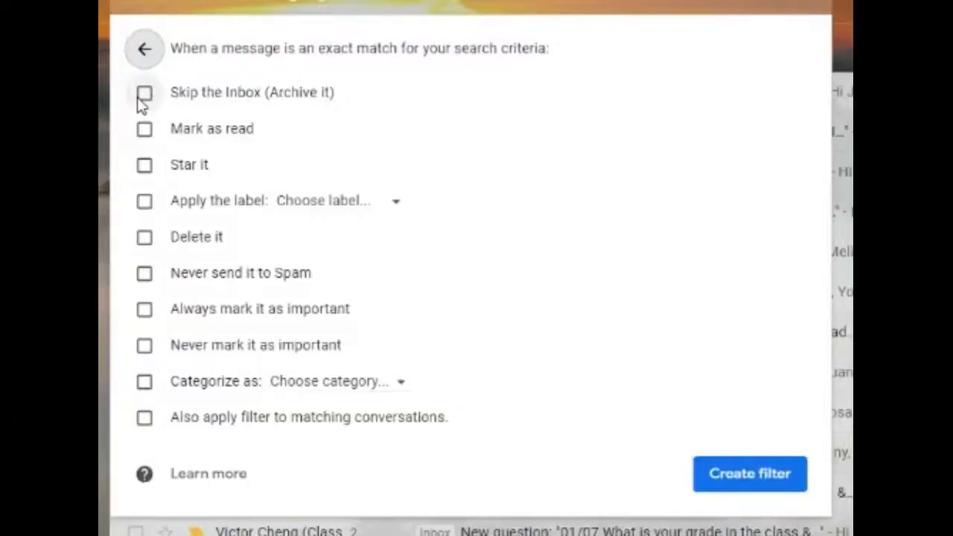
{"action": "left_click", "coordinate": [143, 94]}
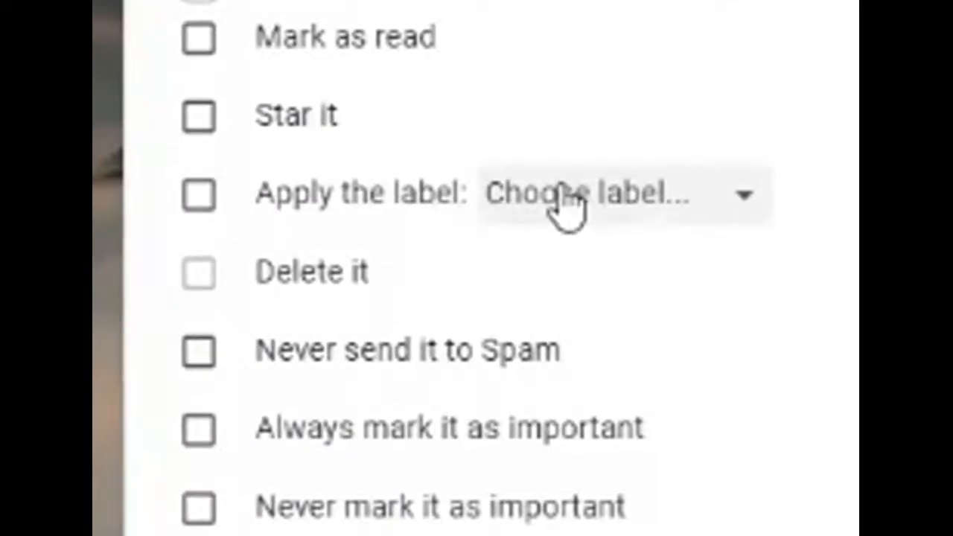
- Create a new label named "Google Classroom" and apply it in the filter
{"action": "left_click", "coordinate": [688, 212]}
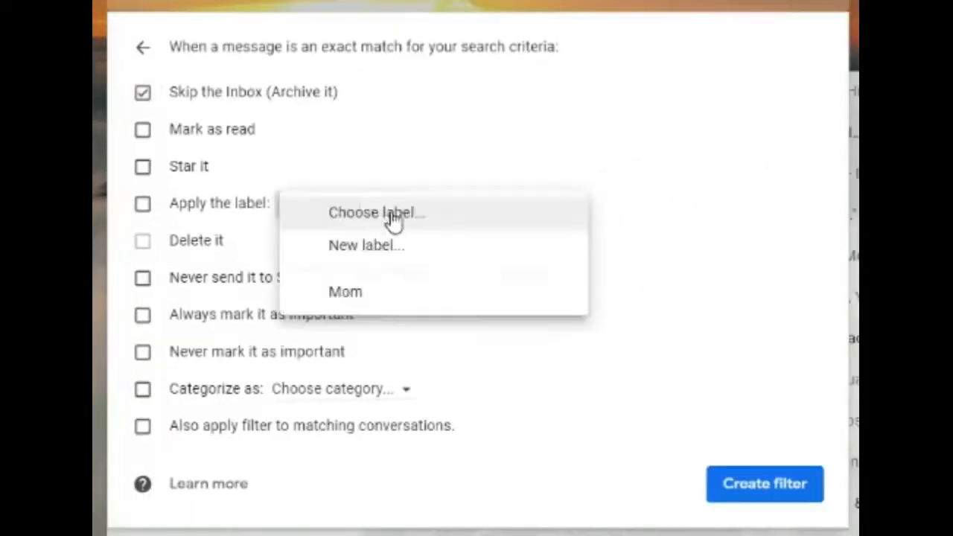
{"action": "left_click", "coordinate": [432, 215]}
{"action": "left_click", "coordinate": [383, 214]}
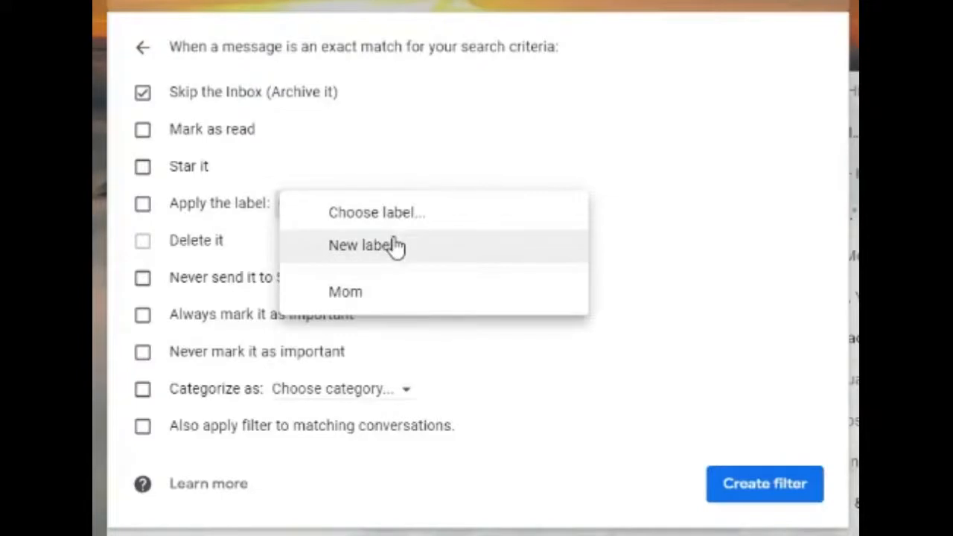
{"action": "left_click", "coordinate": [395, 246]}
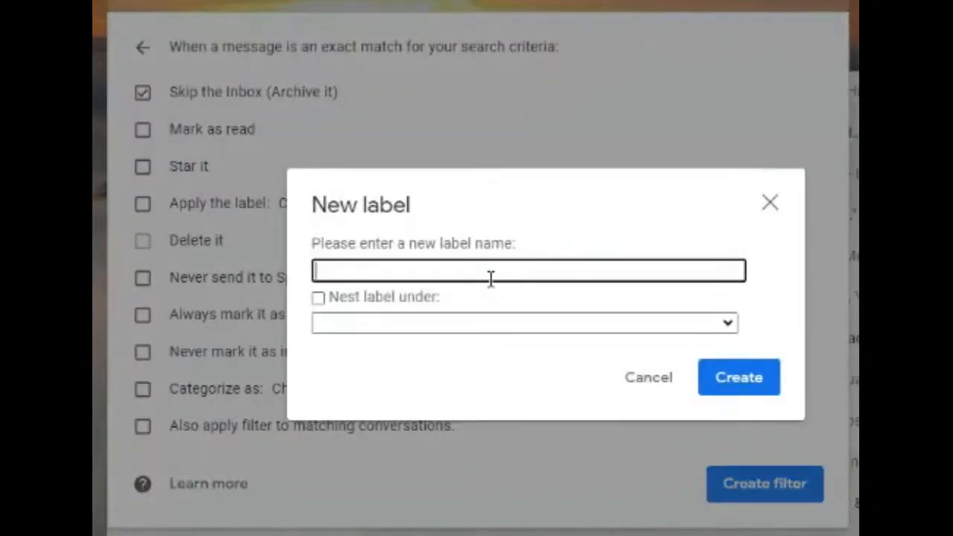
{"action": "type", "text": "Google clas"}
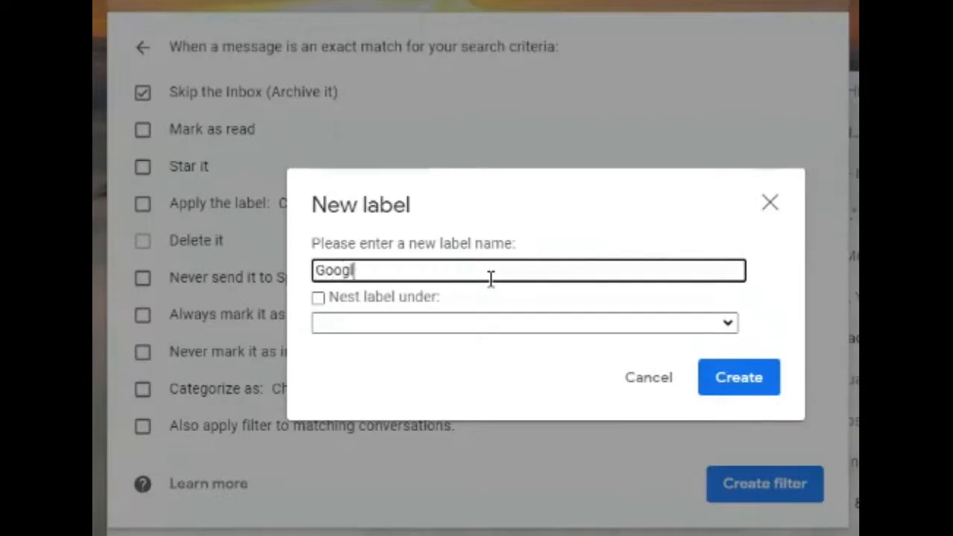
{"action": "type", "text": "sroom"}
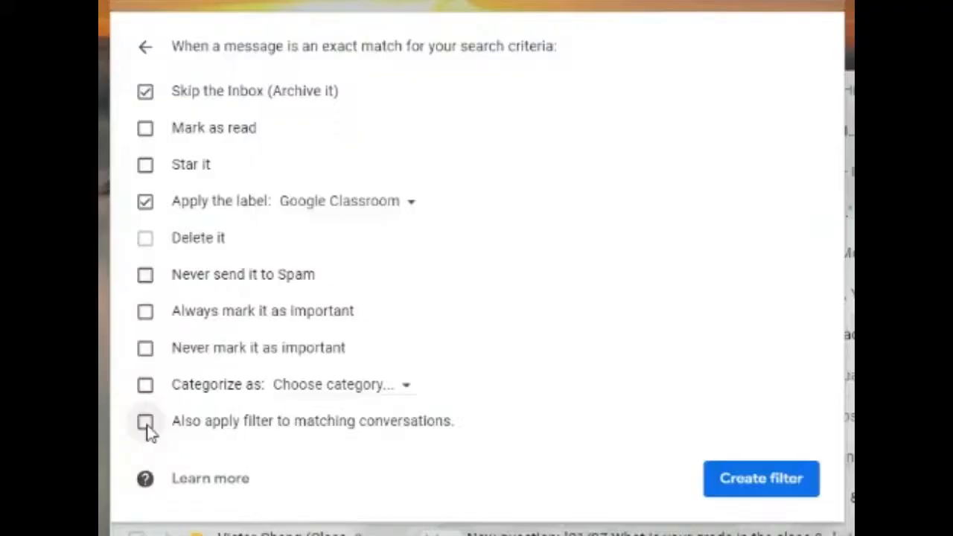
- Also apply the filter to matching conversations and create it
{"action": "left_click", "coordinate": [146, 423]}
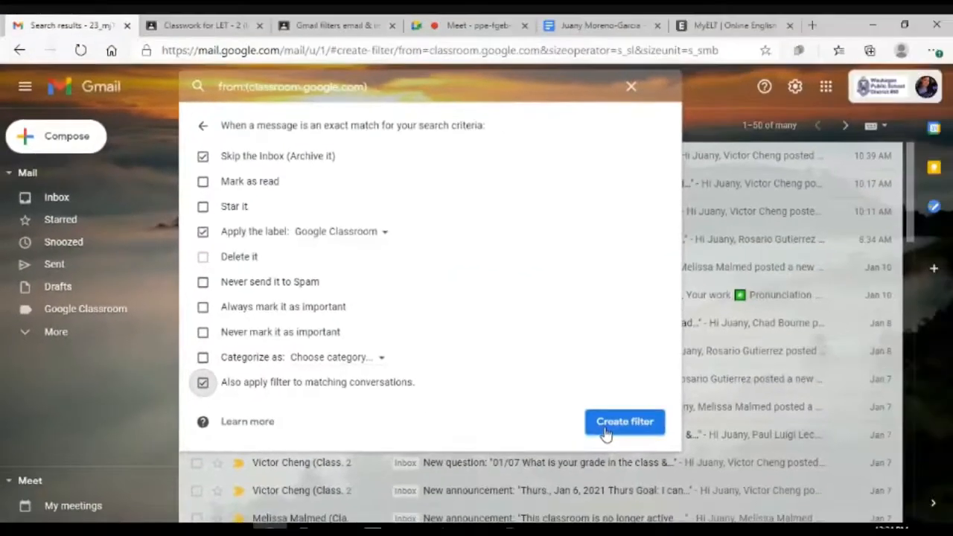
{"action": "left_click", "coordinate": [624, 422]}
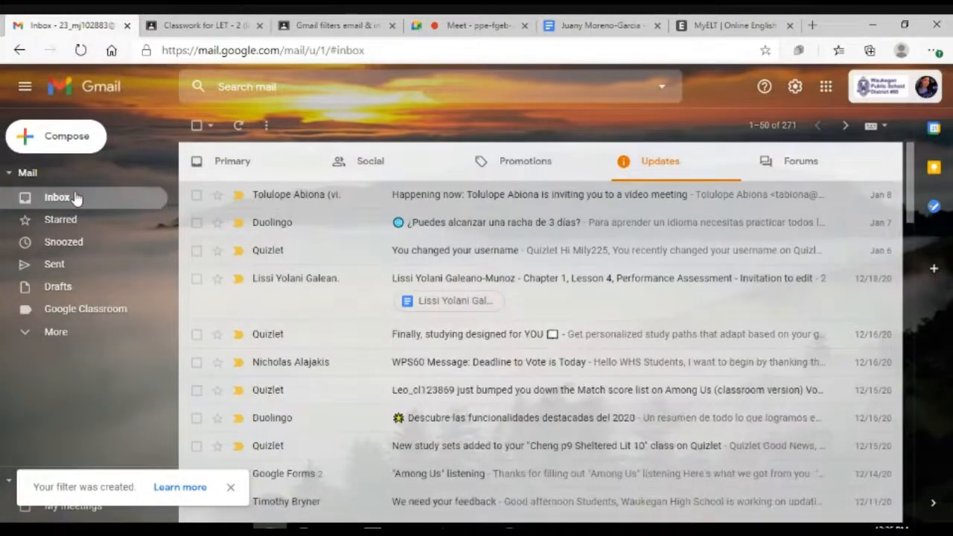
- Open the inbox and look through the messages in the Primary category
{"action": "left_click", "coordinate": [76, 198]}
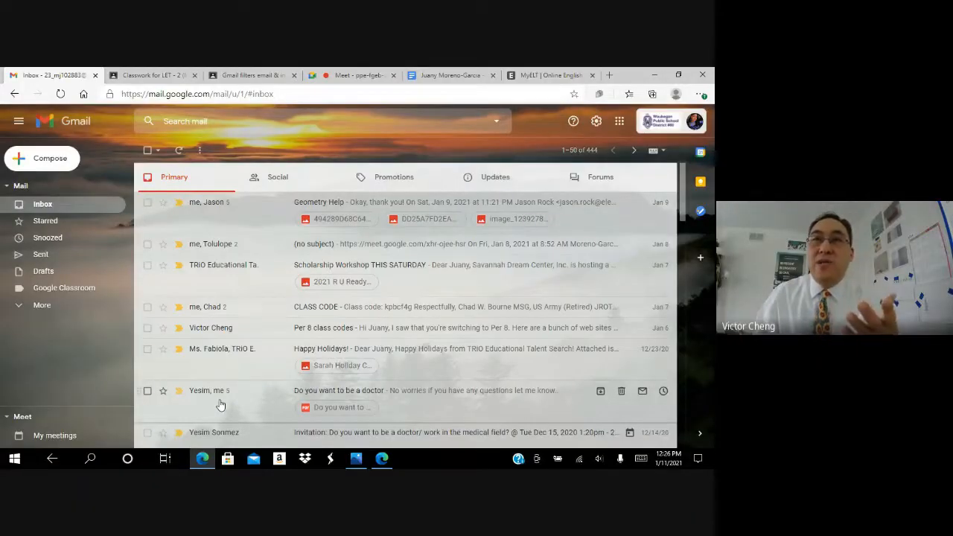
{"action": "scroll", "coordinate": [220, 404], "scroll_direction": "down", "scroll_amount": 1}
{"action": "scroll", "coordinate": [220, 405], "scroll_direction": "down", "scroll_amount": 1}
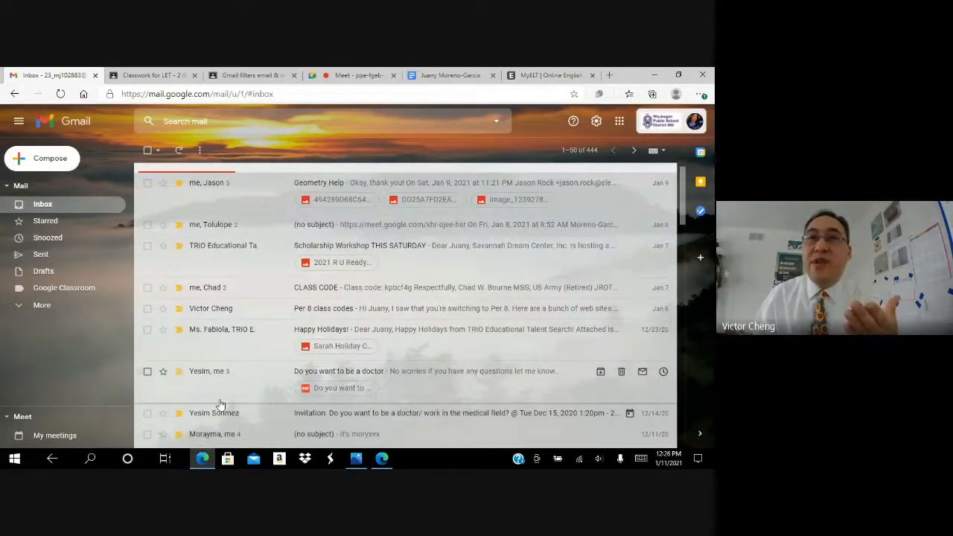
{"action": "scroll", "coordinate": [221, 404], "scroll_direction": "up", "scroll_amount": 1}
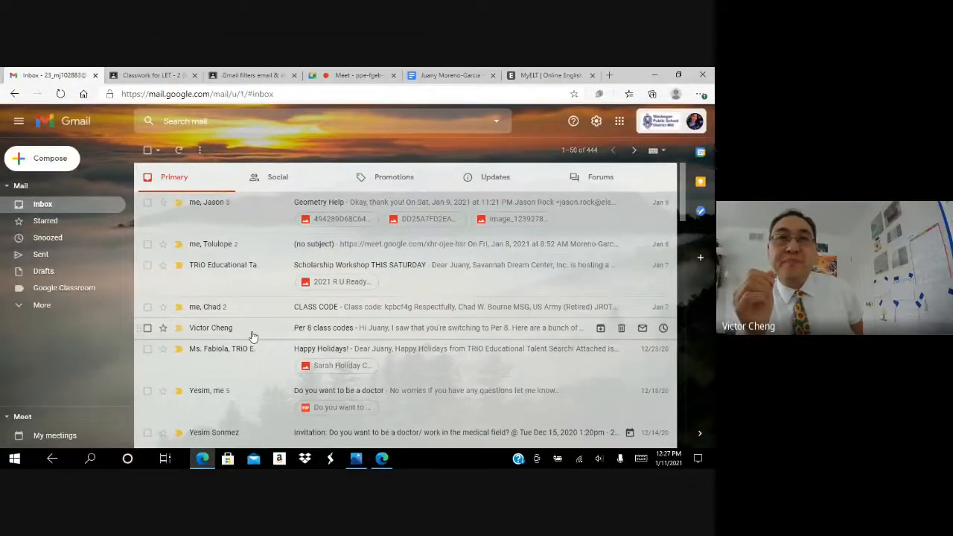
- Open the "Per 8 class codes" email and start a filter for messages like it, staying on the search criteria
{"action": "left_click", "coordinate": [293, 335]}
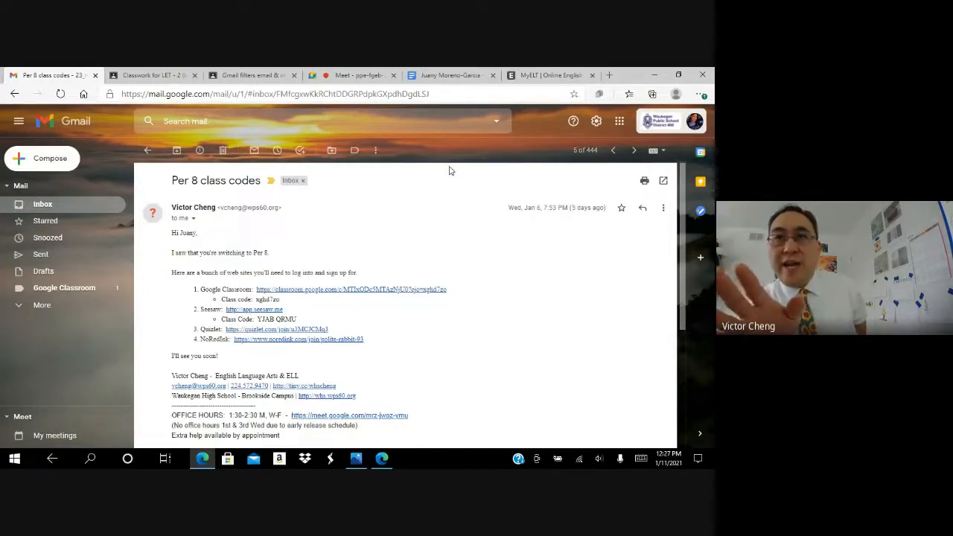
{"action": "left_click", "coordinate": [663, 209]}
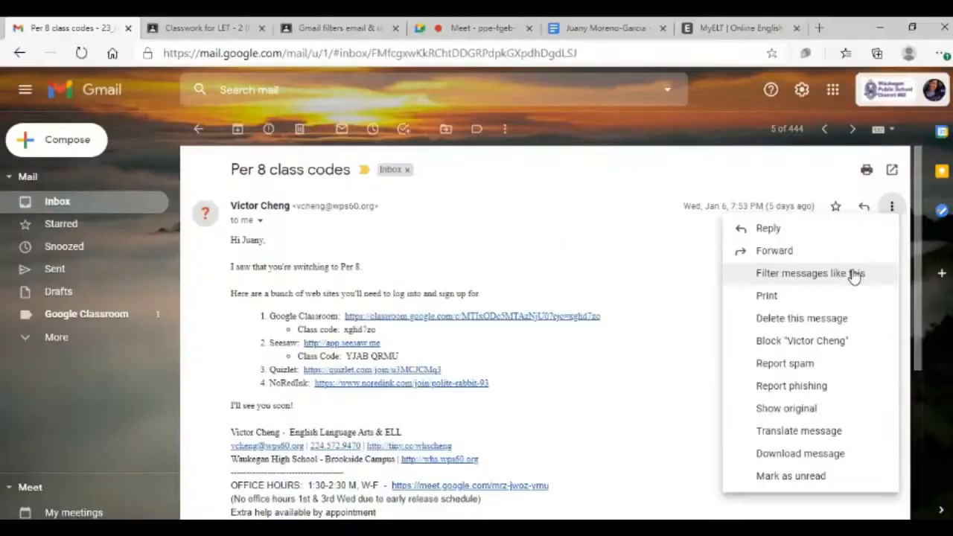
{"action": "left_click", "coordinate": [854, 274]}
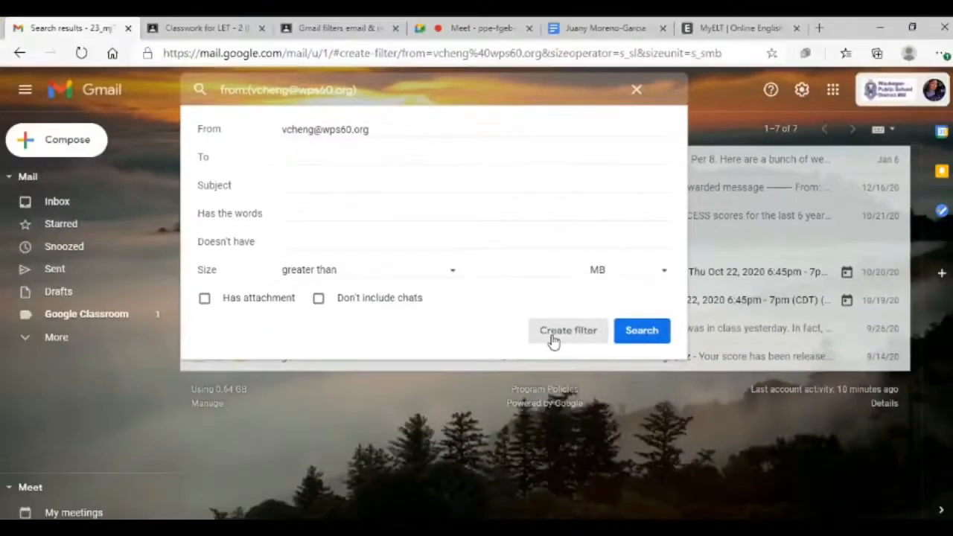
{"action": "left_click", "coordinate": [696, 473]}
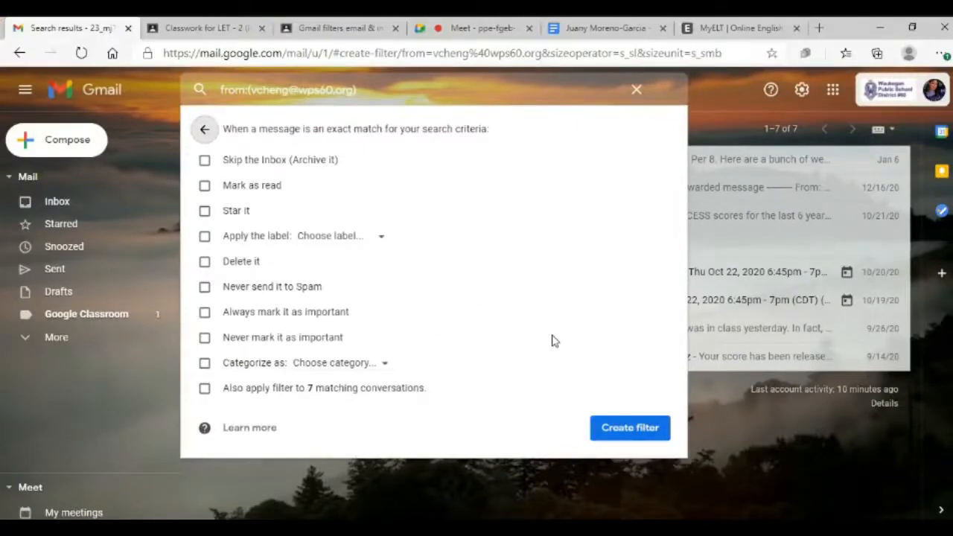
{"action": "left_click", "coordinate": [204, 129]}
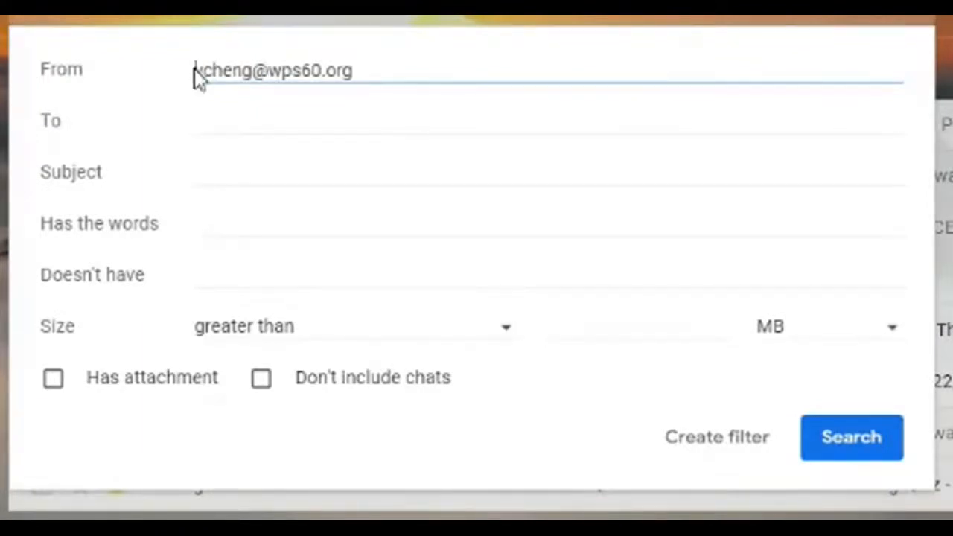
- Shorten the filter's From criterion to the domain wps60.org
{"action": "left_click_drag", "start_coordinate": [323, 70], "coordinate": [221, 64]}
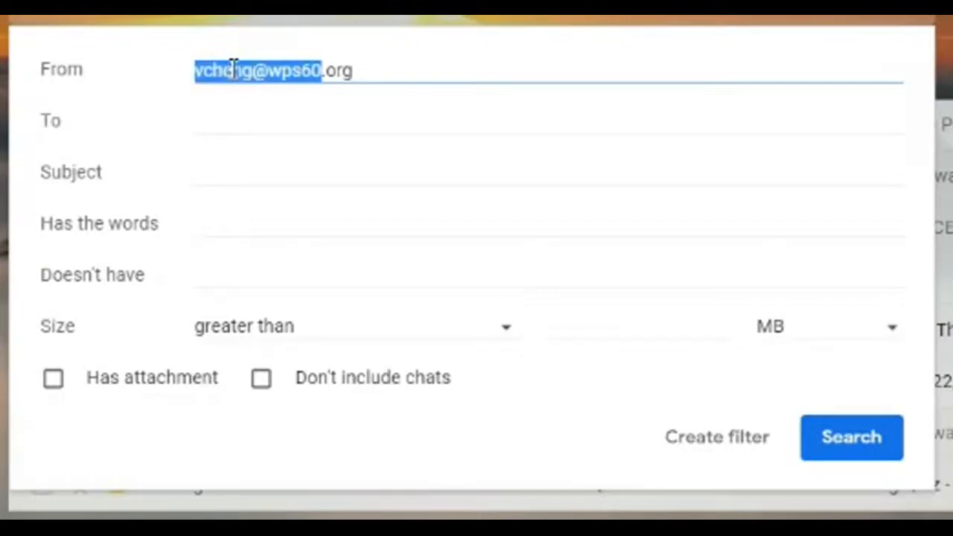
{"action": "left_click", "coordinate": [272, 77]}
{"action": "key", "text": "BackSpace"}
{"action": "key", "text": "BackSpace"}
{"action": "key", "text": "BackSpace"}
{"action": "key", "text": "BackSpace"}
{"action": "key", "text": "BackSpace"}
{"action": "key", "text": "BackSpace"}
{"action": "key", "text": "BackSpace"}
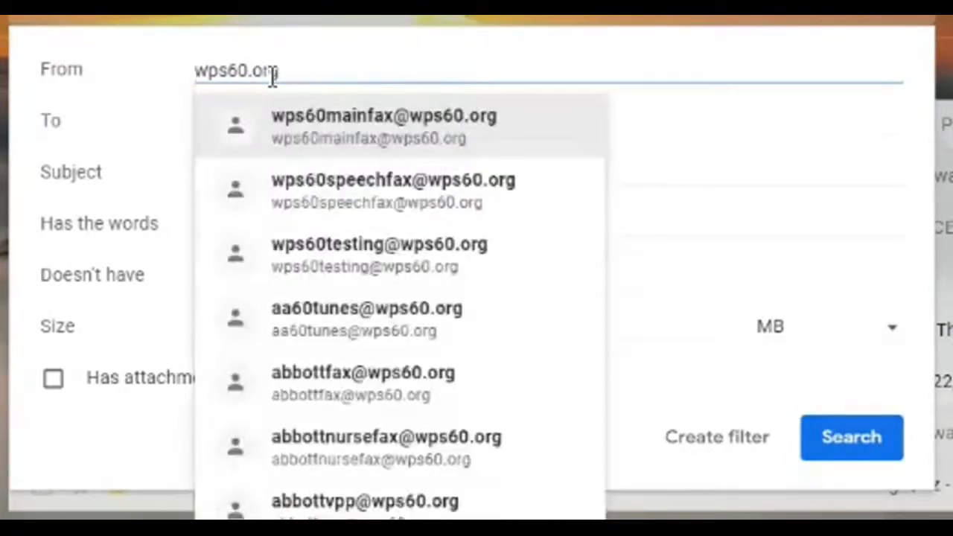
{"action": "left_click", "coordinate": [415, 67]}
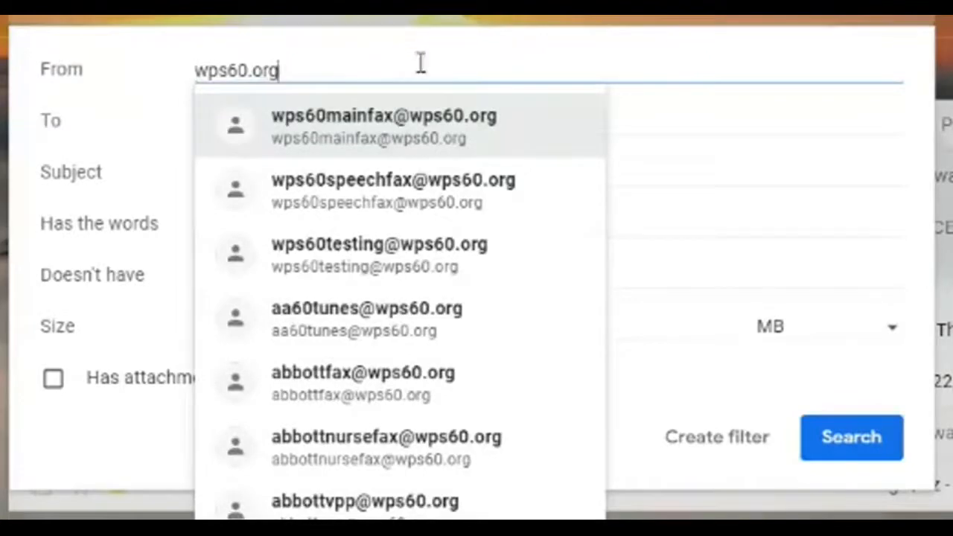
{"action": "left_click", "coordinate": [669, 114]}
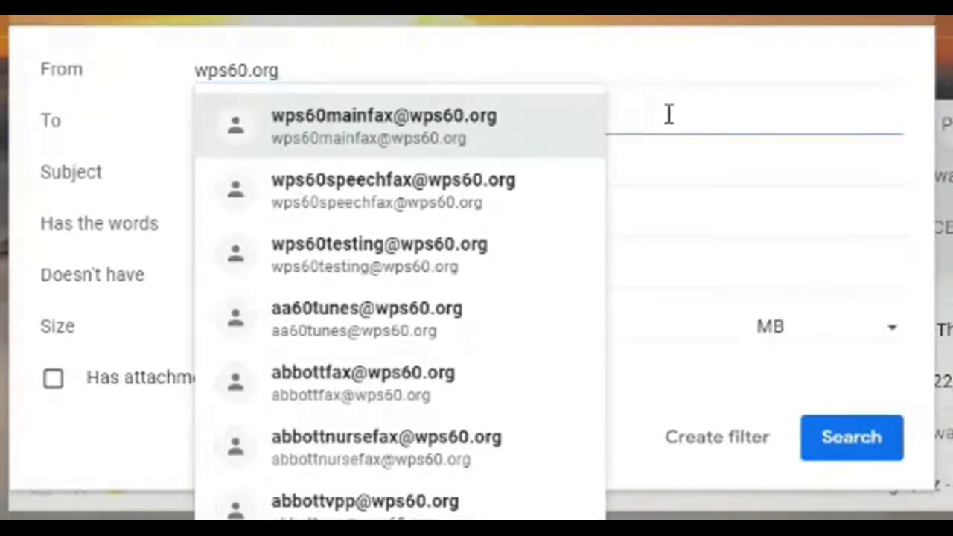
- Search for mail from wps60.org and proceed to the filter actions for that search
{"action": "left_click", "coordinate": [681, 73]}
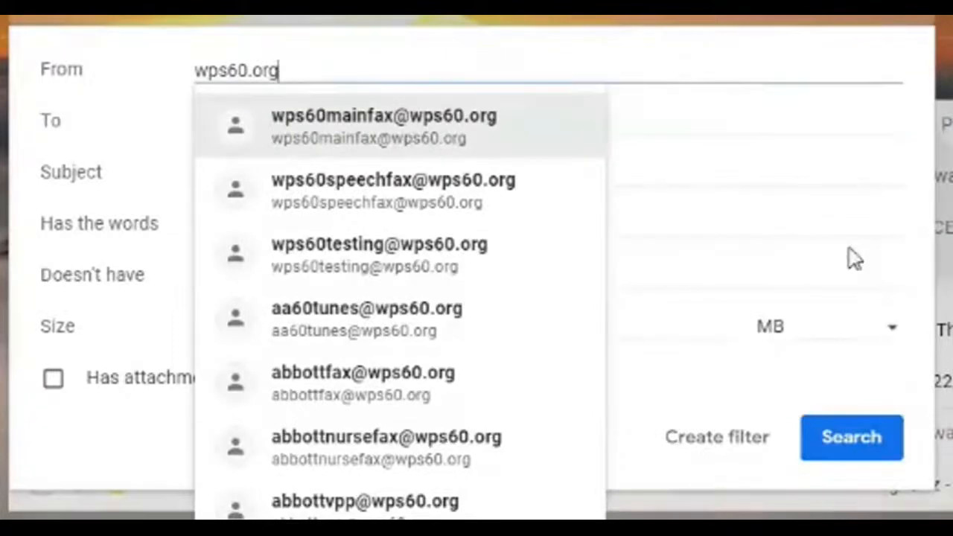
{"action": "left_click", "coordinate": [849, 467]}
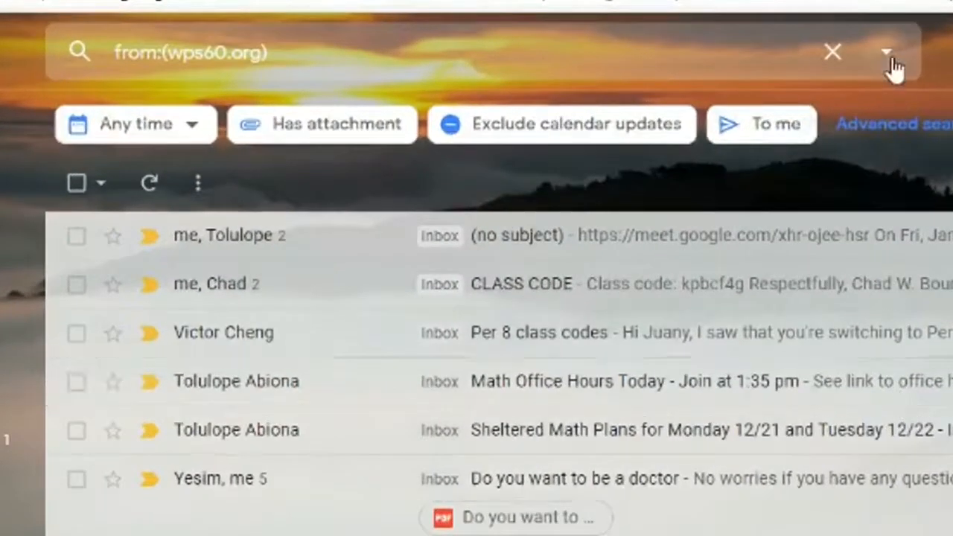
{"action": "left_click", "coordinate": [886, 54]}
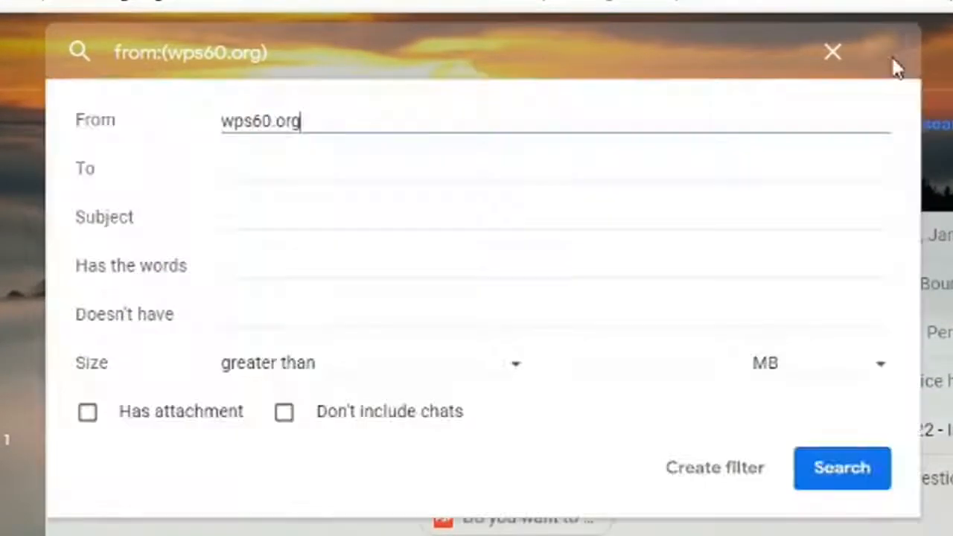
{"action": "left_click", "coordinate": [694, 484]}
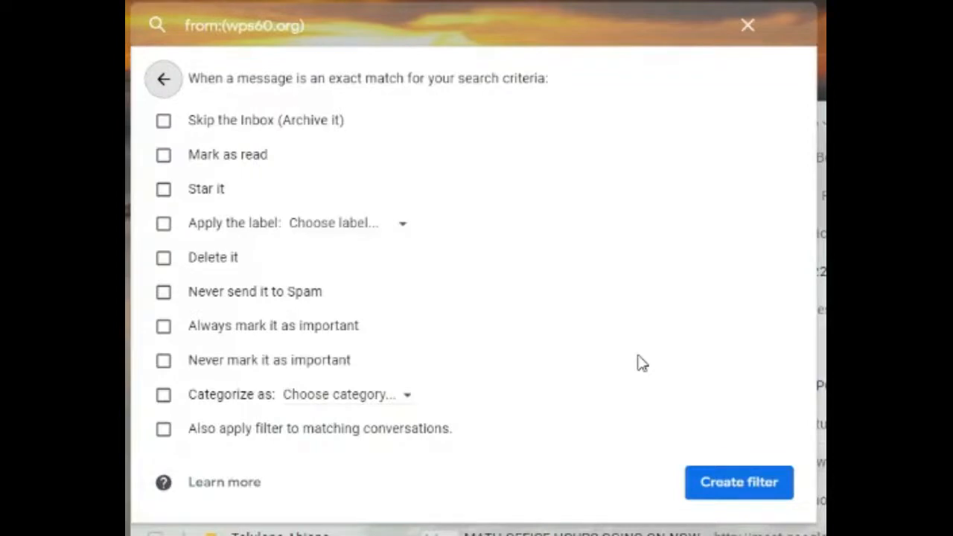
- Set the filter to always mark mail as important, include matching conversations, and apply a new label named Teachers Email
{"action": "left_click", "coordinate": [350, 328]}
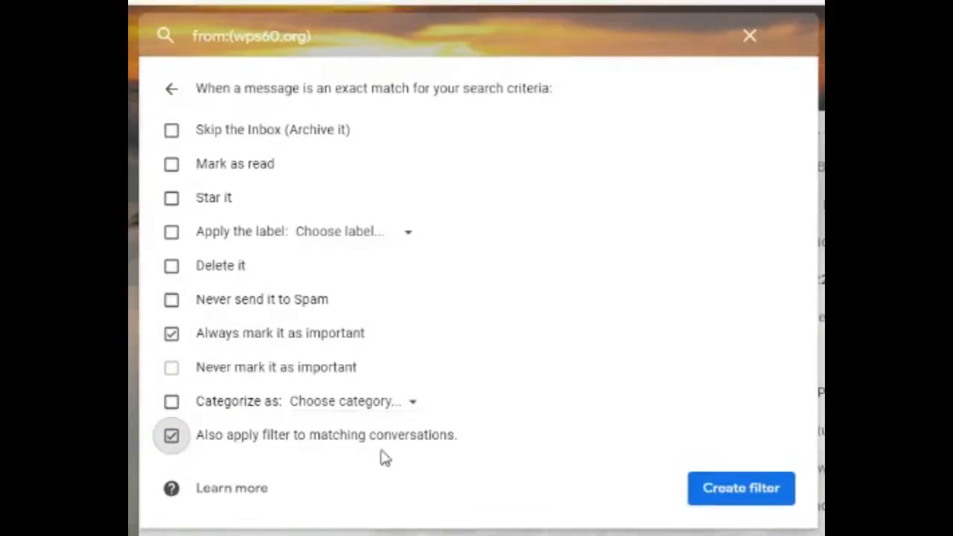
{"action": "left_click", "coordinate": [346, 230]}
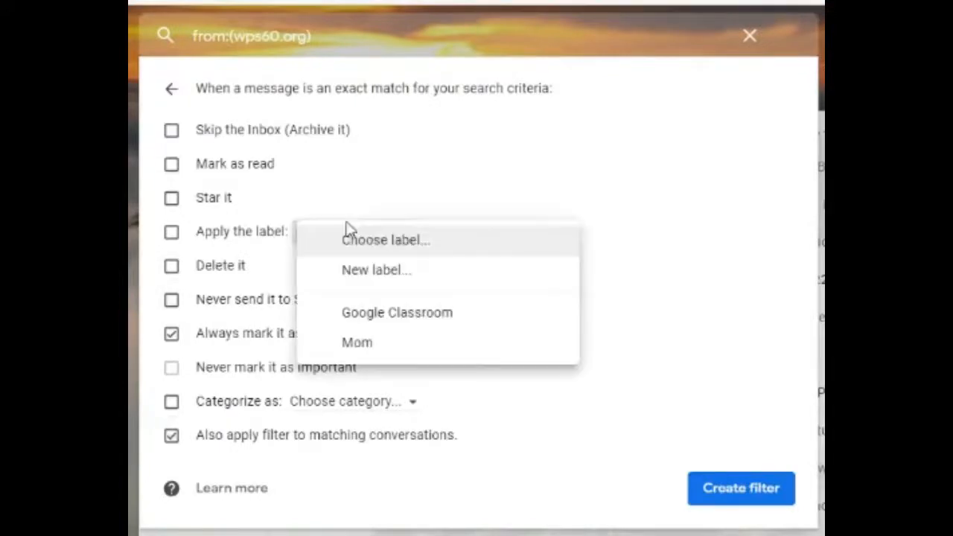
{"action": "left_click", "coordinate": [399, 276]}
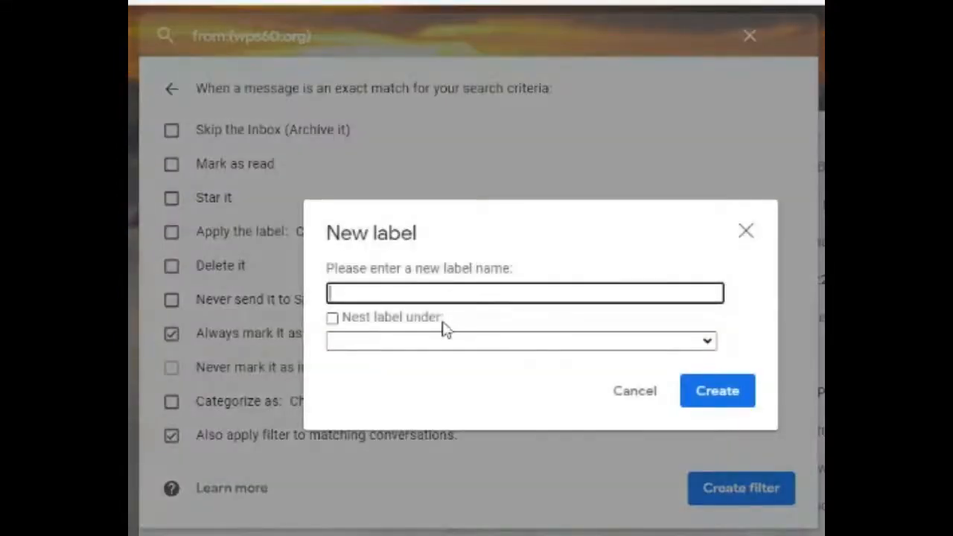
{"action": "type", "text": "Teachers Email"}
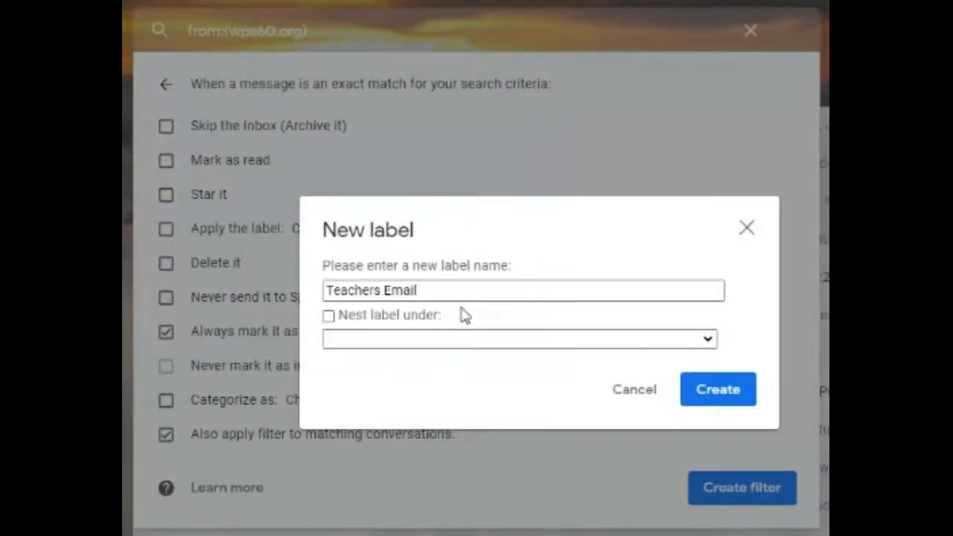
{"action": "left_click", "coordinate": [720, 394]}
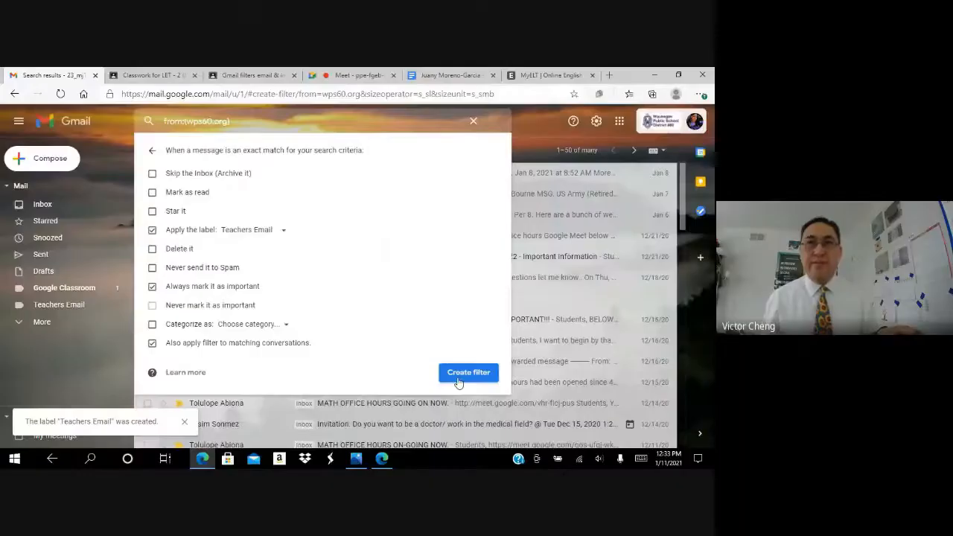
- Create the filter for mail from wps60.org
{"action": "right_click", "coordinate": [723, 504]}
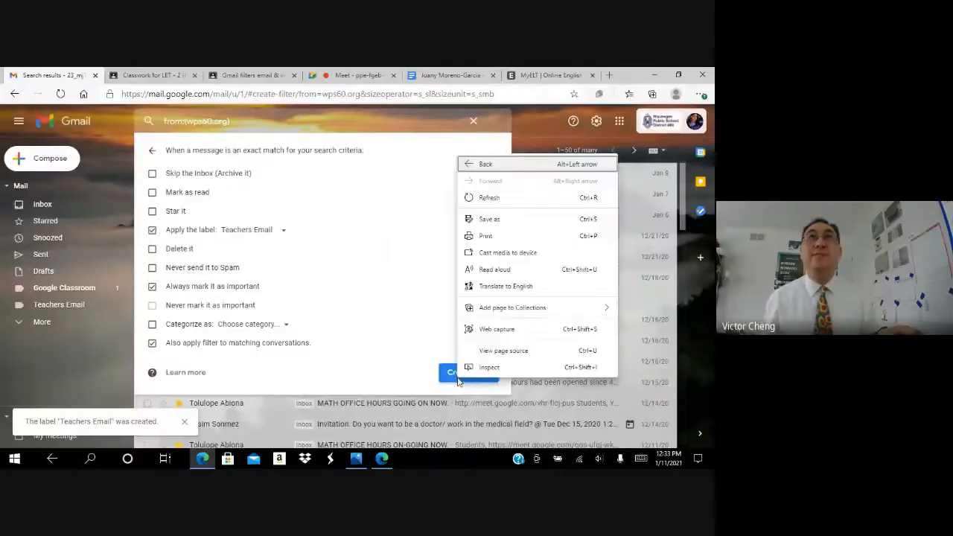
{"action": "left_click", "coordinate": [454, 376]}
{"action": "left_click", "coordinate": [452, 375]}
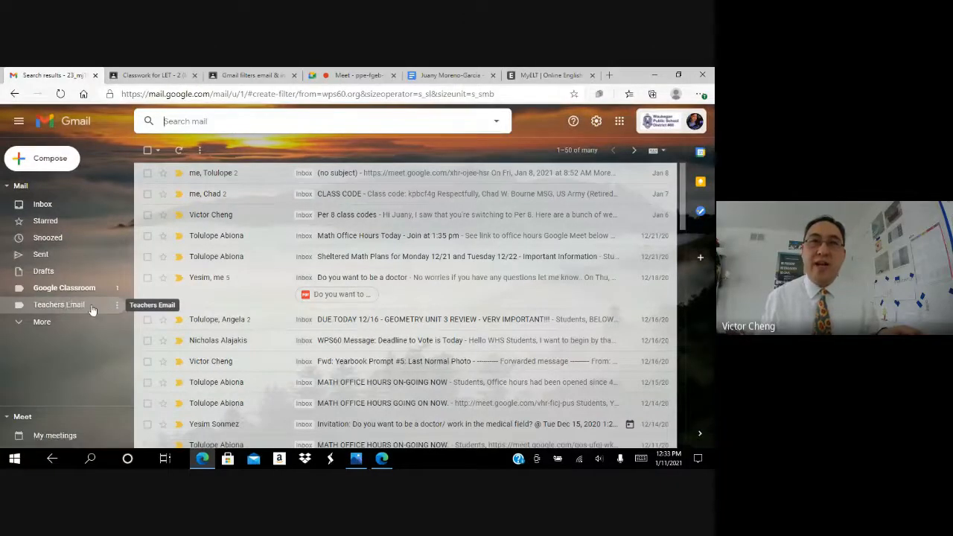
- Open the Teachers Email label and look through the messages sorted into it
{"action": "left_click", "coordinate": [91, 308]}
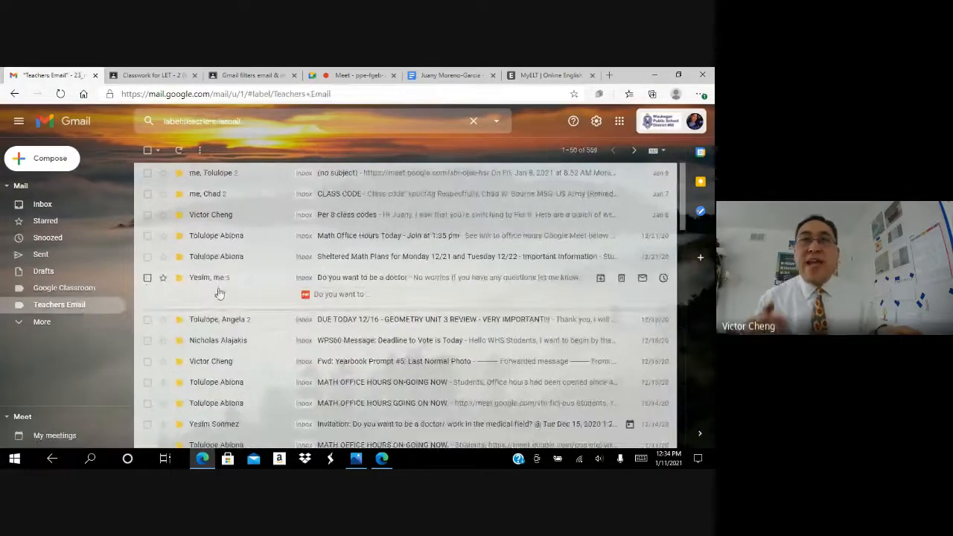
{"action": "mouse_move", "coordinate": [236, 323]}
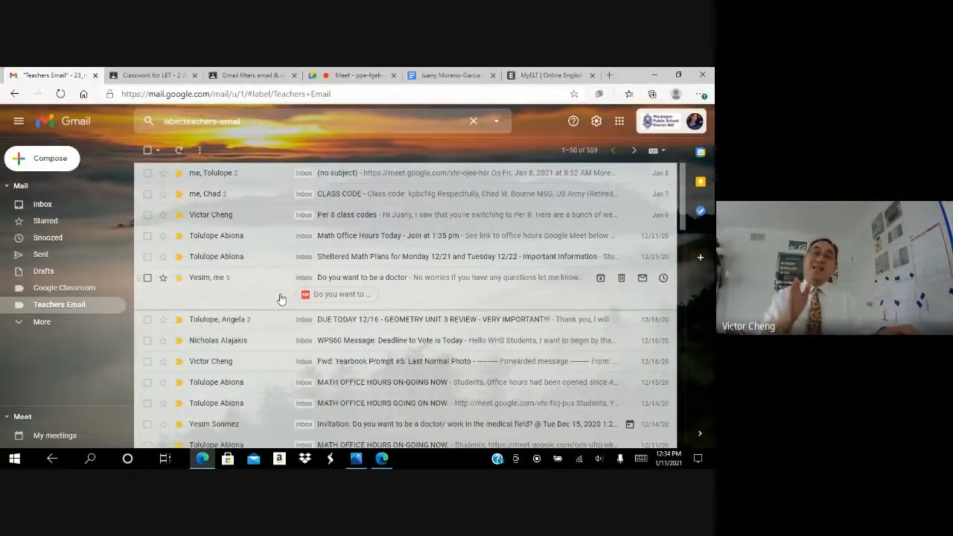
{"action": "scroll", "coordinate": [375, 291], "scroll_direction": "down", "scroll_amount": 2}
{"action": "scroll", "coordinate": [280, 298], "scroll_direction": "up", "scroll_amount": 1}
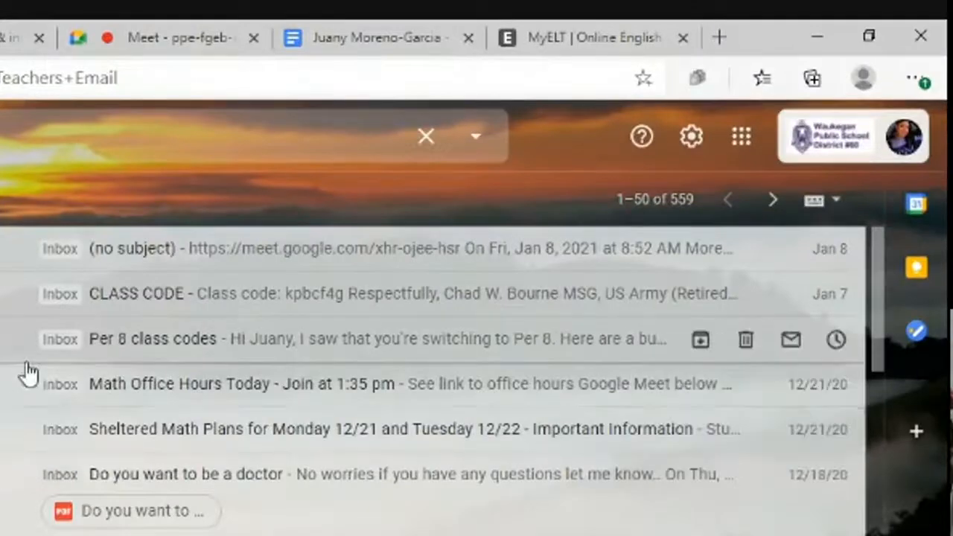
- Open the full settings and review the custom labels and the filters and blocked addresses
{"action": "left_click", "coordinate": [690, 143]}
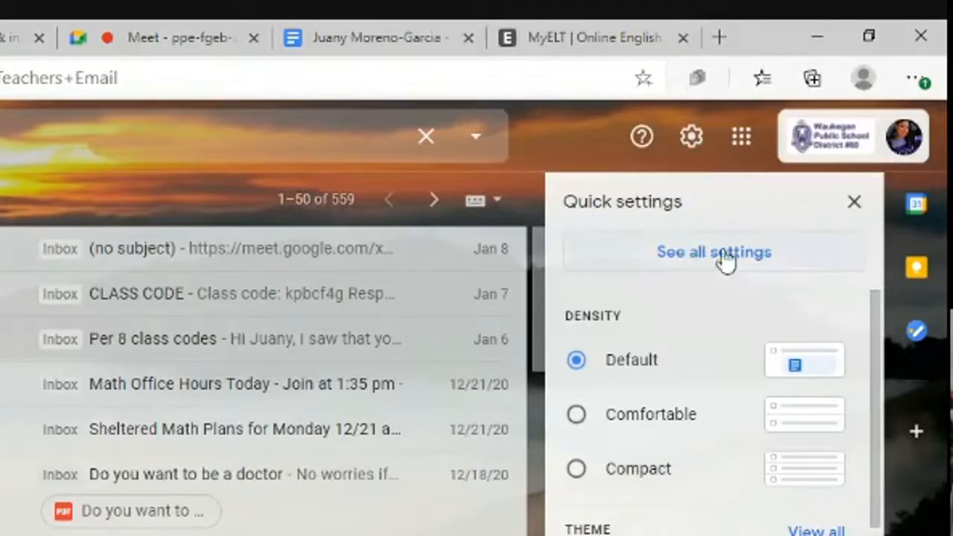
{"action": "left_click", "coordinate": [801, 257]}
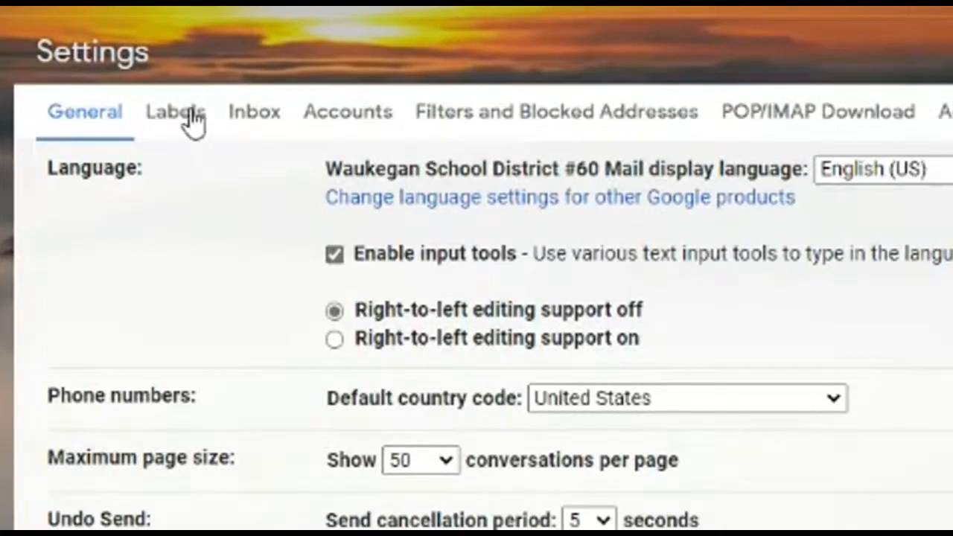
{"action": "left_click", "coordinate": [189, 110]}
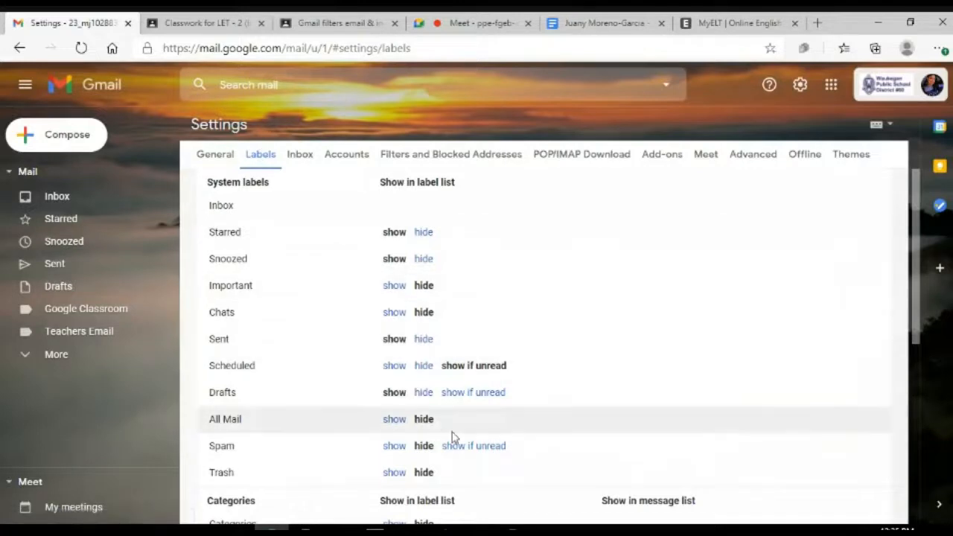
{"action": "scroll", "coordinate": [452, 433], "scroll_direction": "down", "scroll_amount": 1}
{"action": "scroll", "coordinate": [452, 435], "scroll_direction": "down", "scroll_amount": 2}
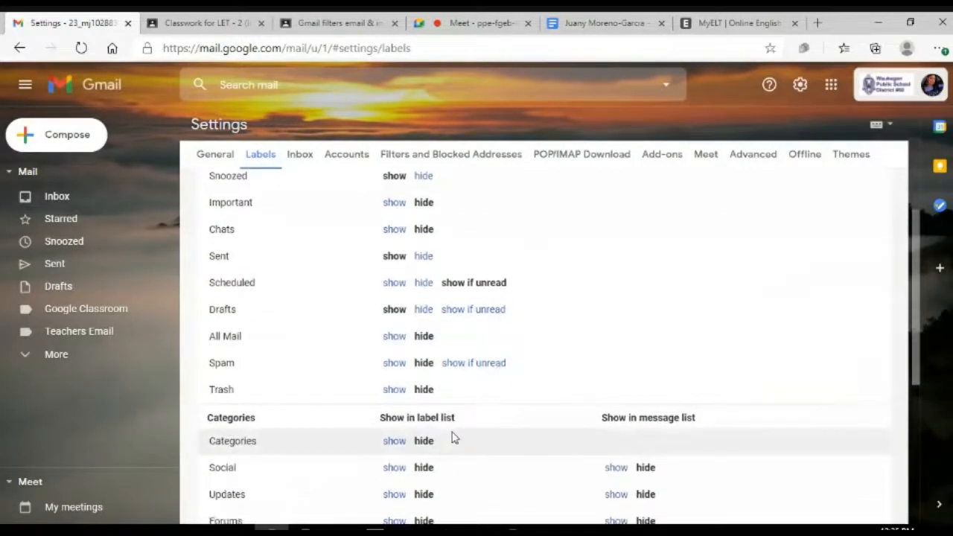
{"action": "scroll", "coordinate": [452, 438], "scroll_direction": "down", "scroll_amount": 1}
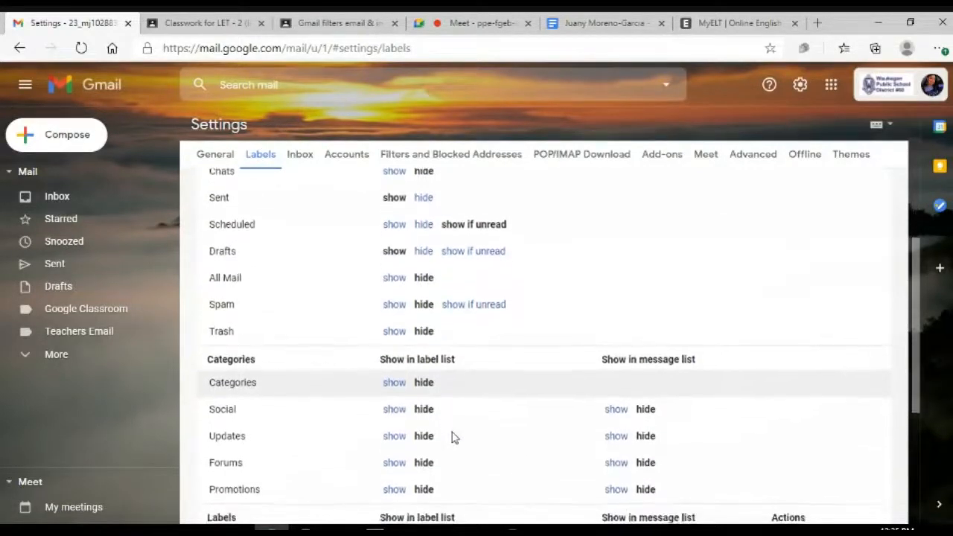
{"action": "scroll", "coordinate": [452, 437], "scroll_direction": "down", "scroll_amount": 3}
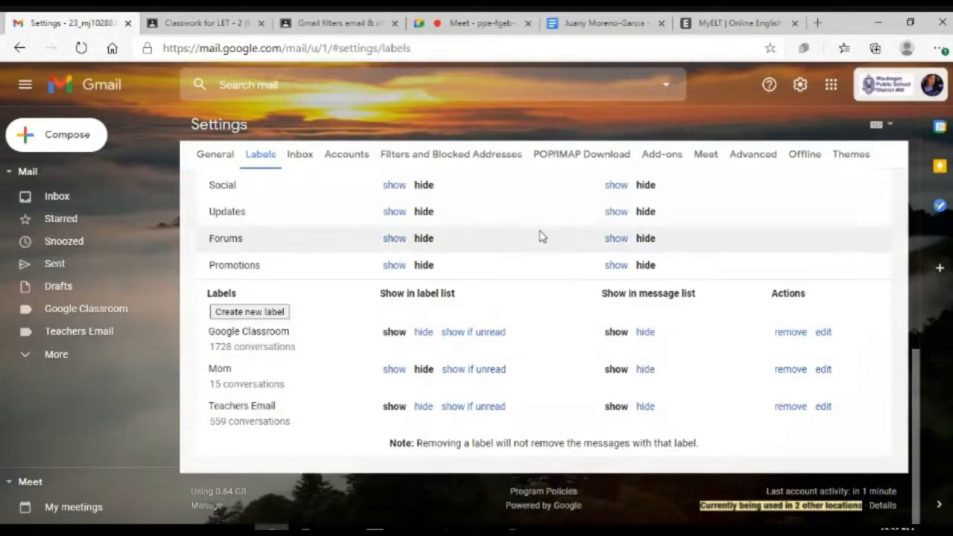
{"action": "left_click", "coordinate": [459, 156]}
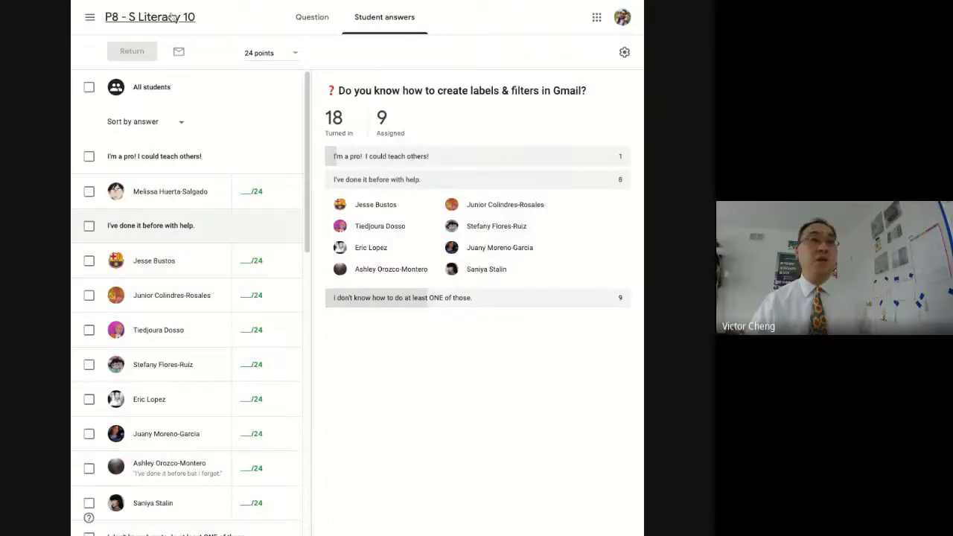
- In Google Classroom, open the P8 - S Literacy 10 class stream and read the Monday goal about filters and labels
{"action": "left_click", "coordinate": [171, 17]}
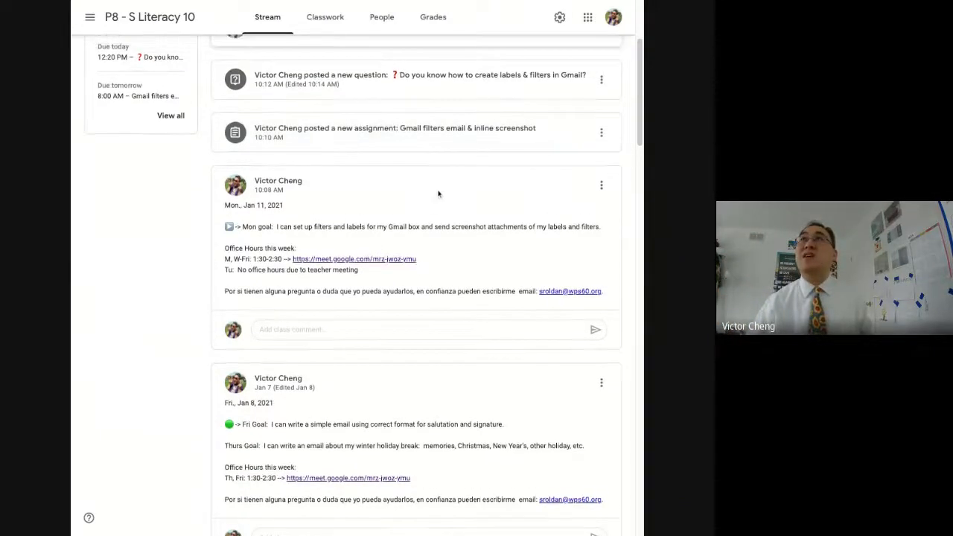
{"action": "scroll", "coordinate": [444, 192], "scroll_direction": "up", "scroll_amount": 3}
{"action": "key", "text": "ctrl+plus"}
{"action": "key", "text": "ctrl+plus"}
{"action": "scroll", "coordinate": [260, 268], "scroll_direction": "down", "scroll_amount": 3}
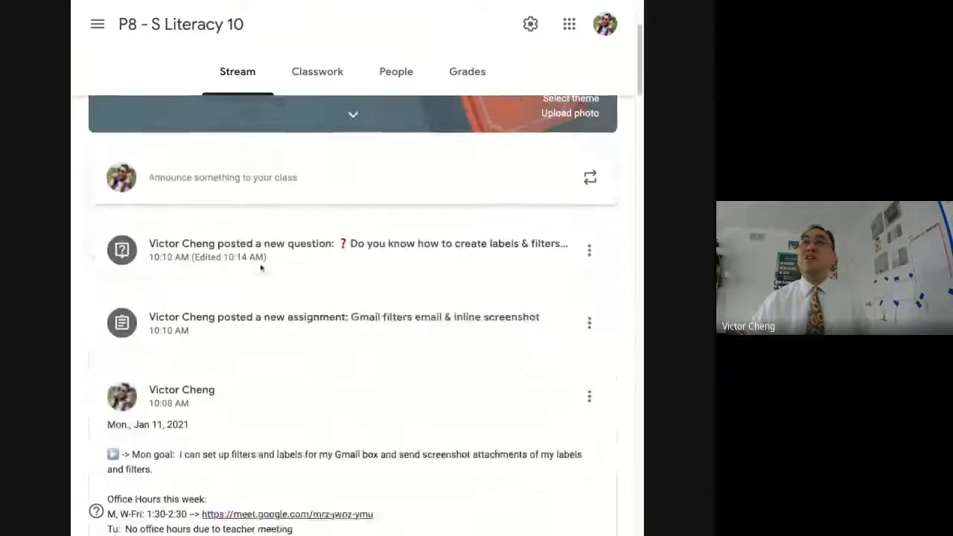
{"action": "scroll", "coordinate": [363, 332], "scroll_direction": "down", "scroll_amount": 1}
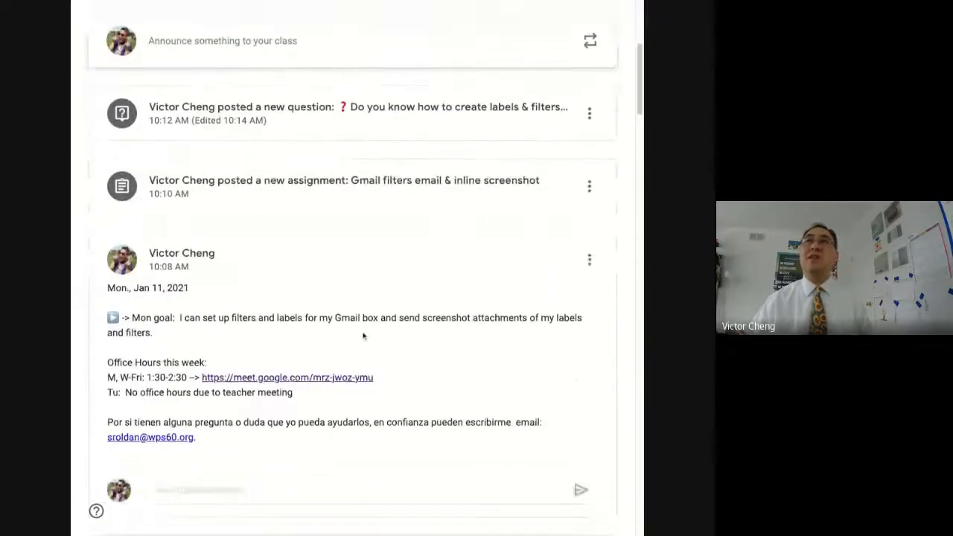
{"action": "triple_click", "coordinate": [176, 303]}
{"action": "left_click", "coordinate": [266, 288]}
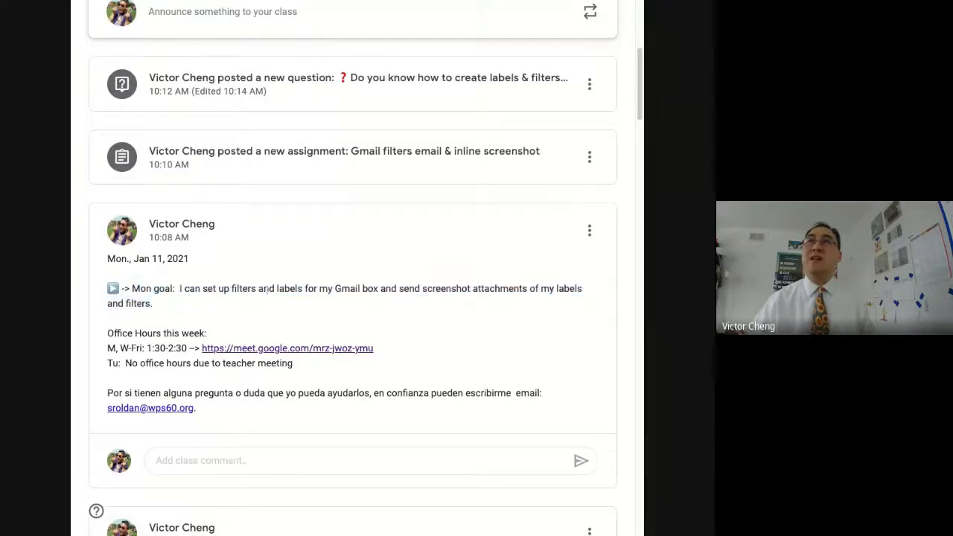
{"action": "triple_click", "coordinate": [239, 288]}
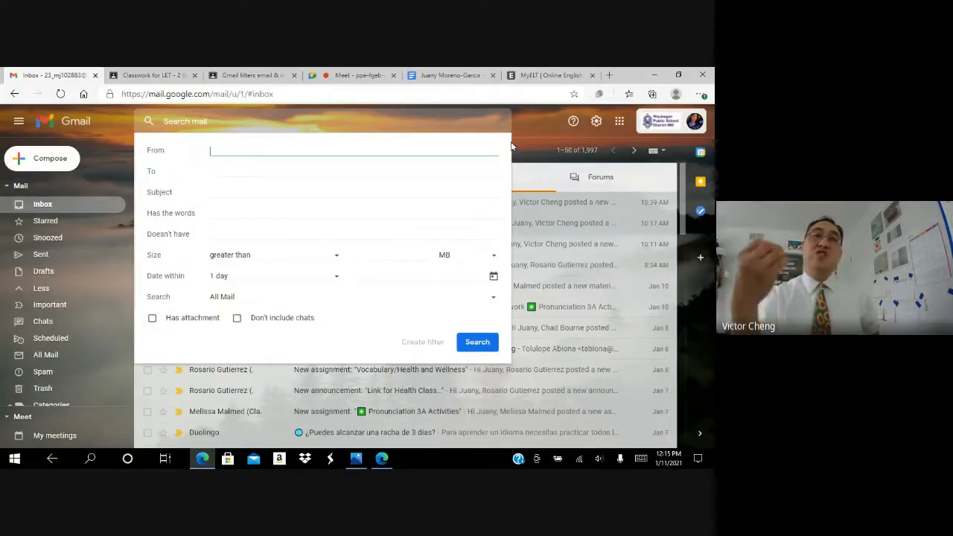
- In Gmail, collapse the expanded mailbox list and start a filter for mail from classroom.google.com that skips the inbox
{"action": "left_click", "coordinate": [531, 136]}
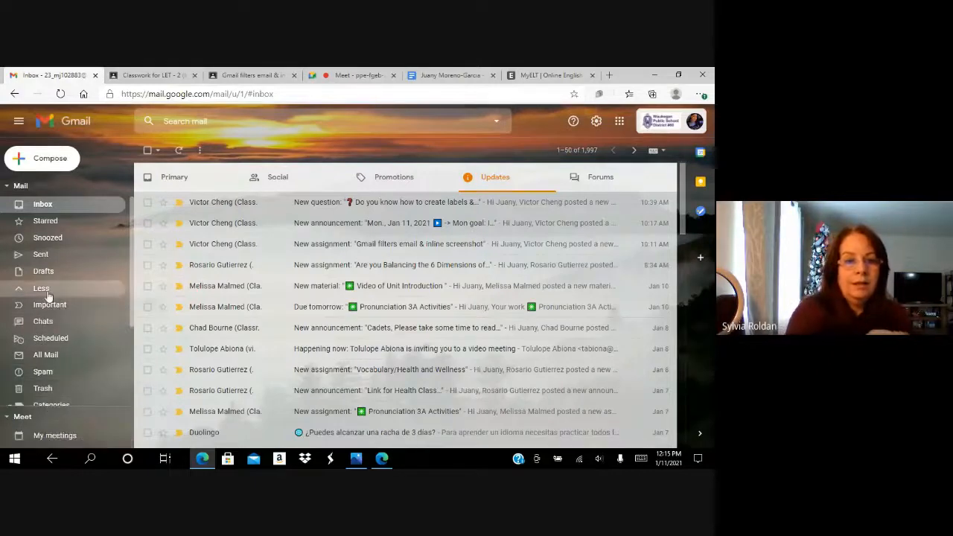
{"action": "left_click", "coordinate": [95, 291]}
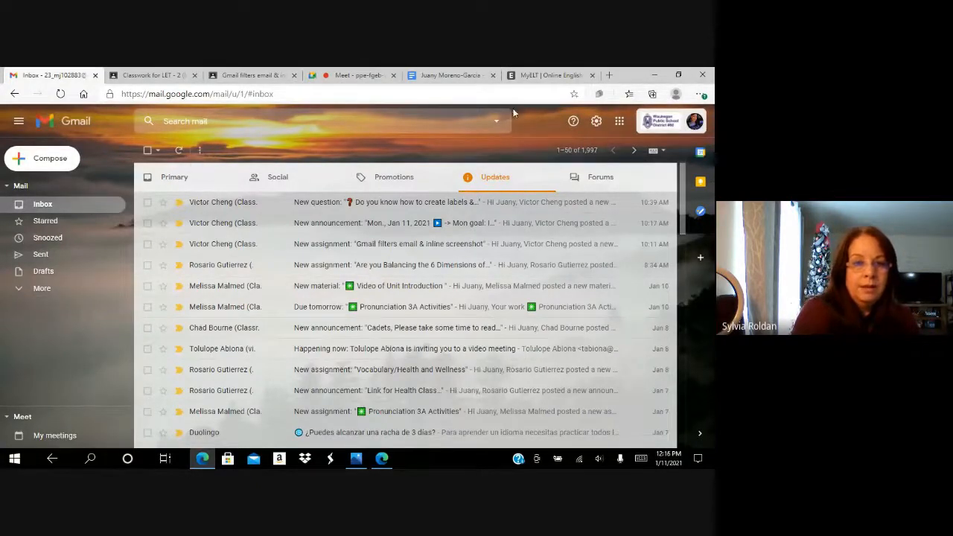
{"action": "left_click", "coordinate": [497, 120]}
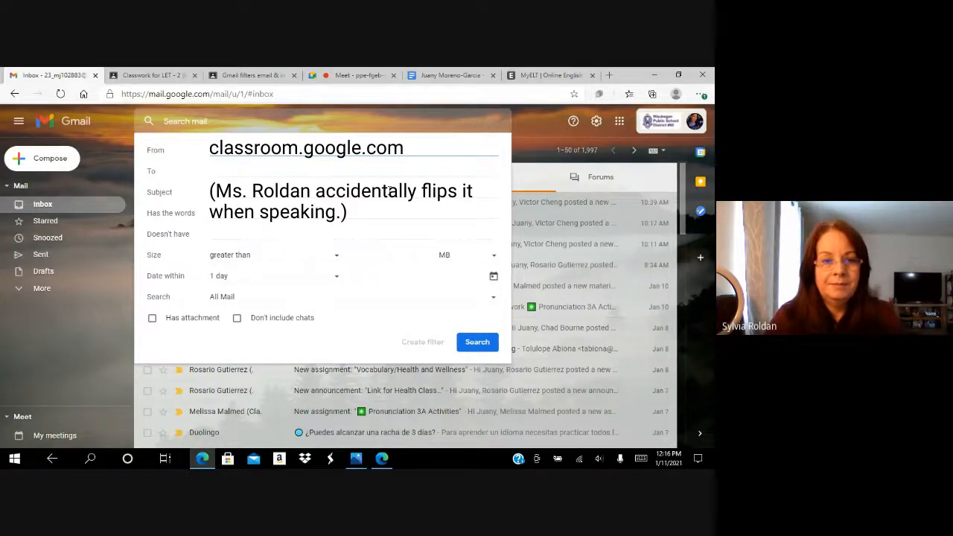
{"action": "type", "text": "google.com"}
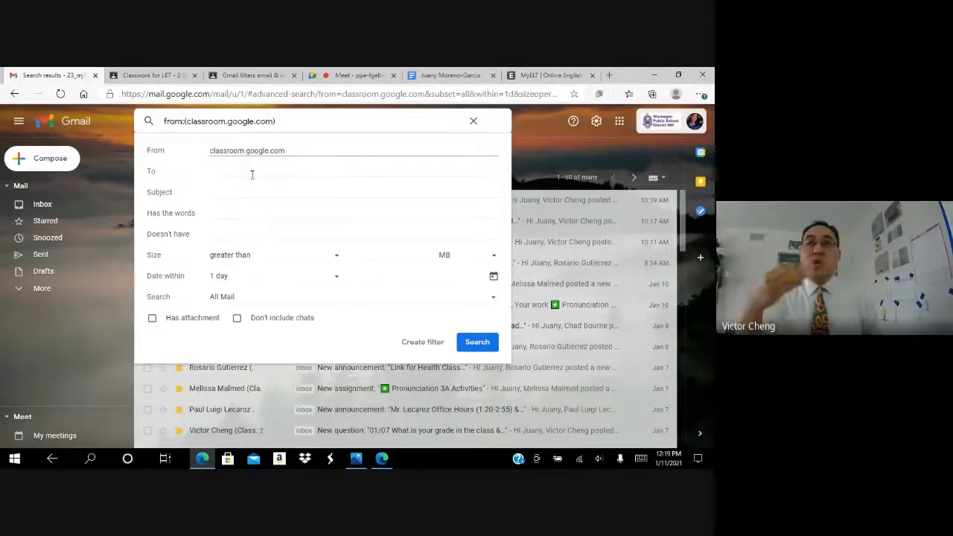
{"action": "left_click", "coordinate": [422, 341]}
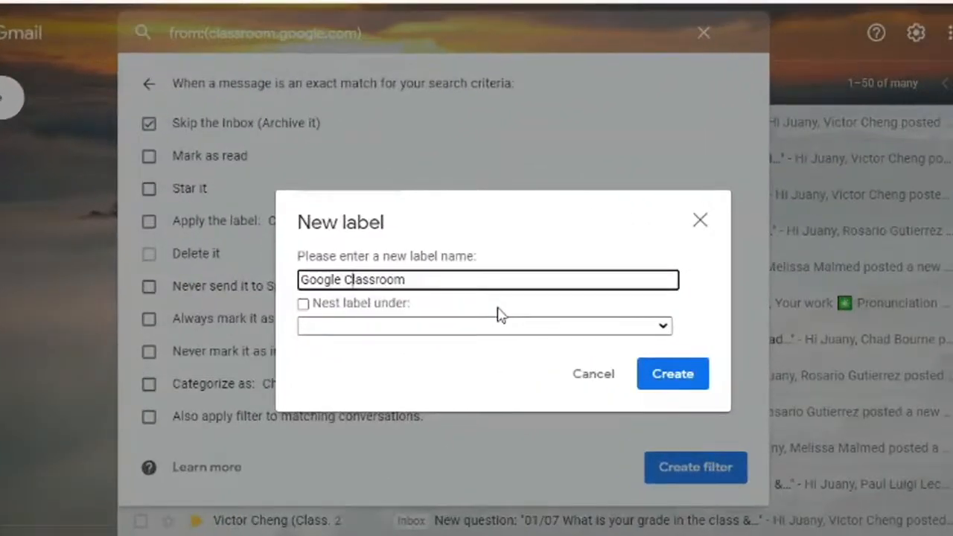
- Apply a new label named Google Classroom in the classroom.google.com filter and include matching conversations
{"action": "left_click", "coordinate": [591, 374]}
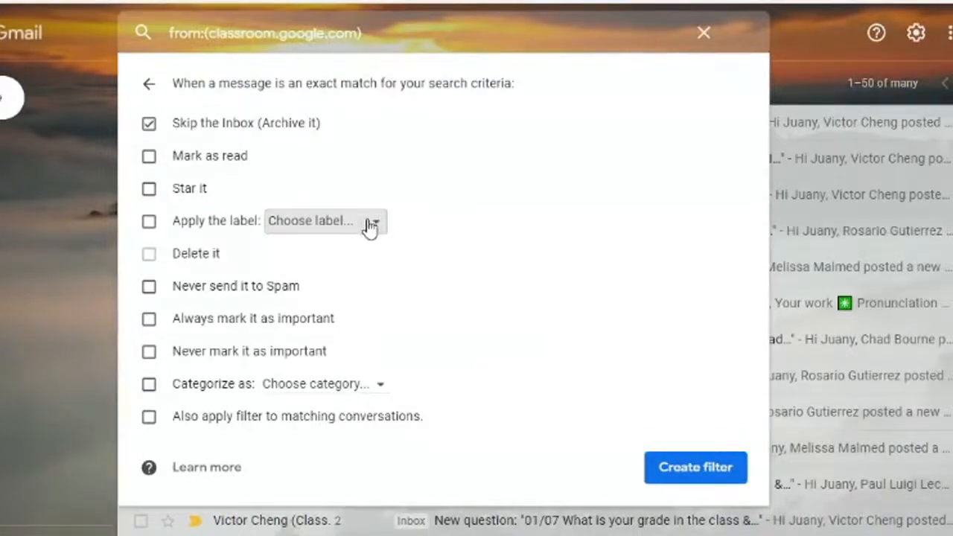
{"action": "left_click", "coordinate": [346, 225]}
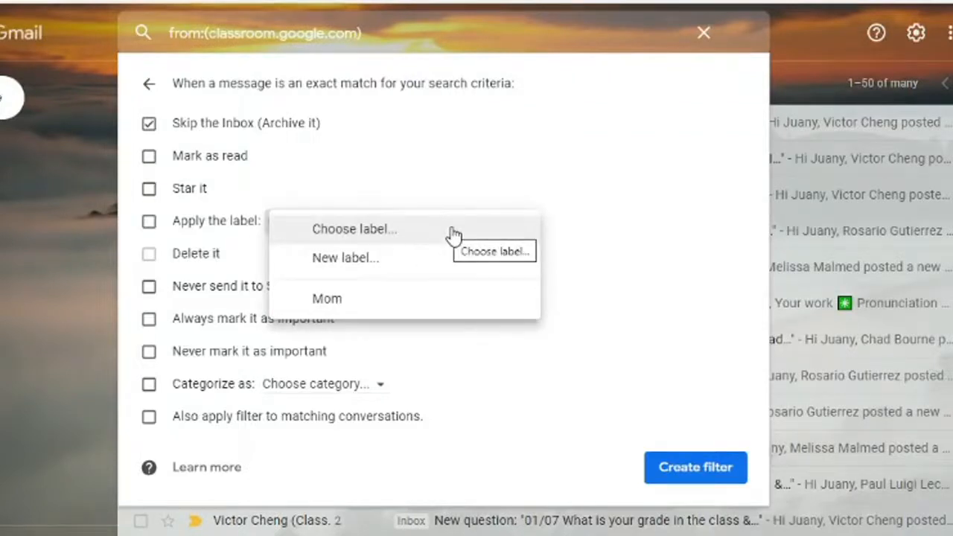
{"action": "left_click", "coordinate": [491, 257]}
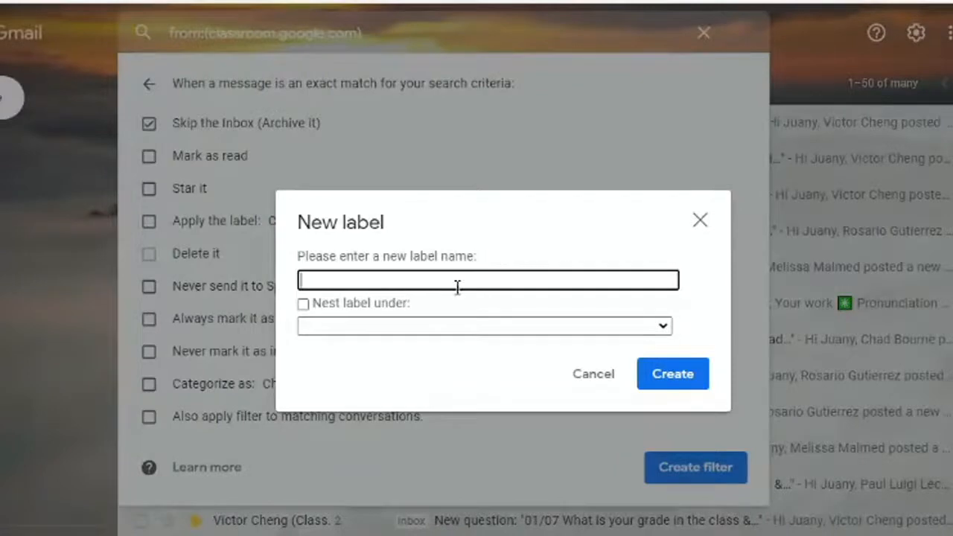
{"action": "type", "text": "Google Classroom"}
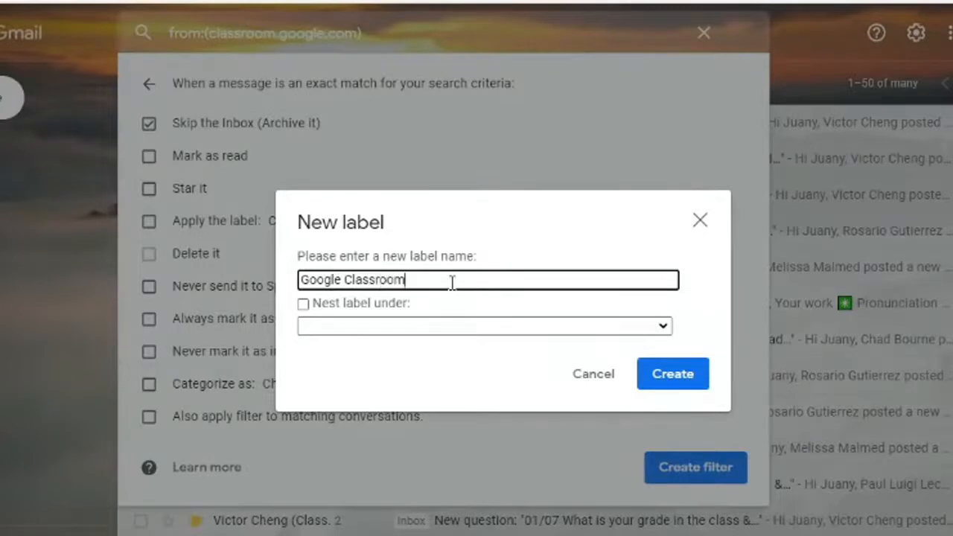
{"action": "left_click", "coordinate": [465, 303]}
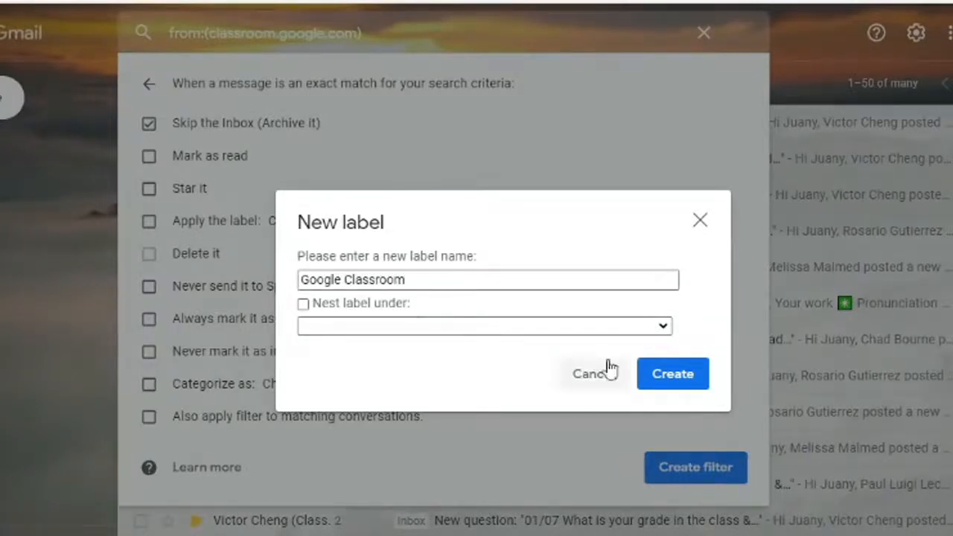
{"action": "left_click", "coordinate": [673, 376]}
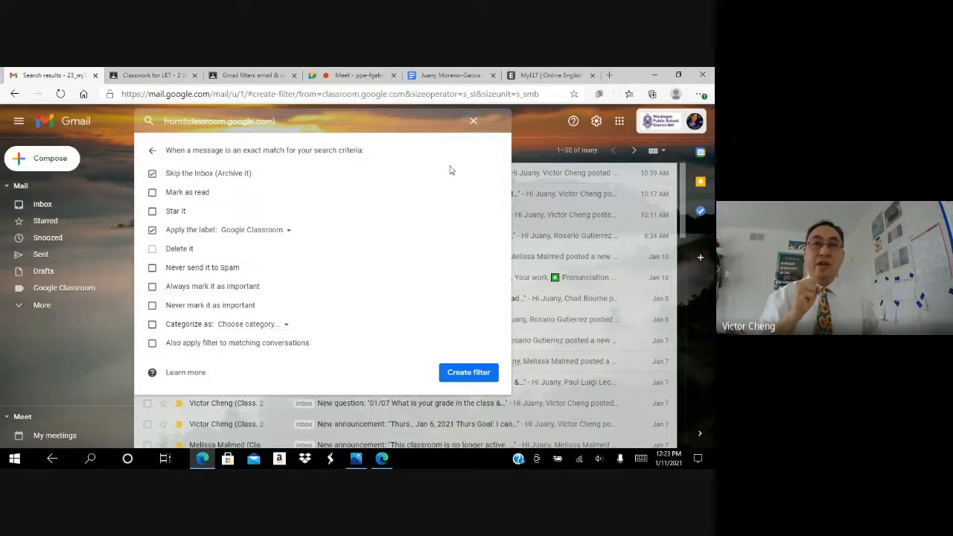
{"action": "left_click", "coordinate": [302, 343]}
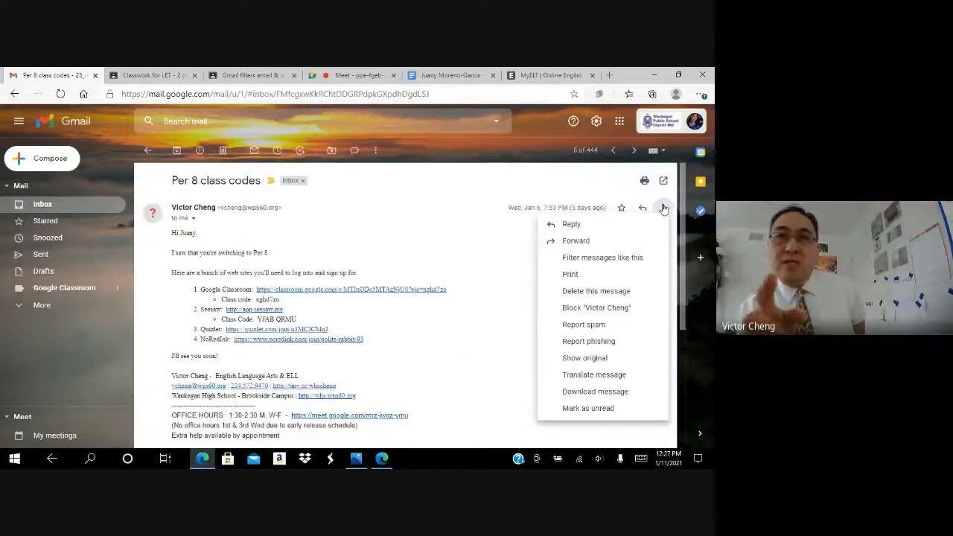
- Start a filter from the Per 8 class codes message and search for all mail from wps60.org
{"action": "left_click", "coordinate": [521, 259]}
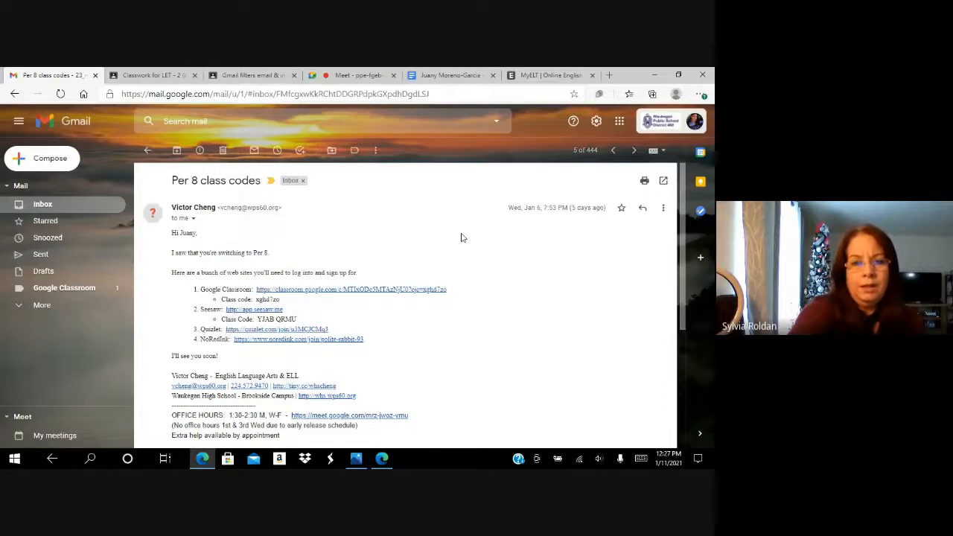
{"action": "left_click", "coordinate": [662, 208]}
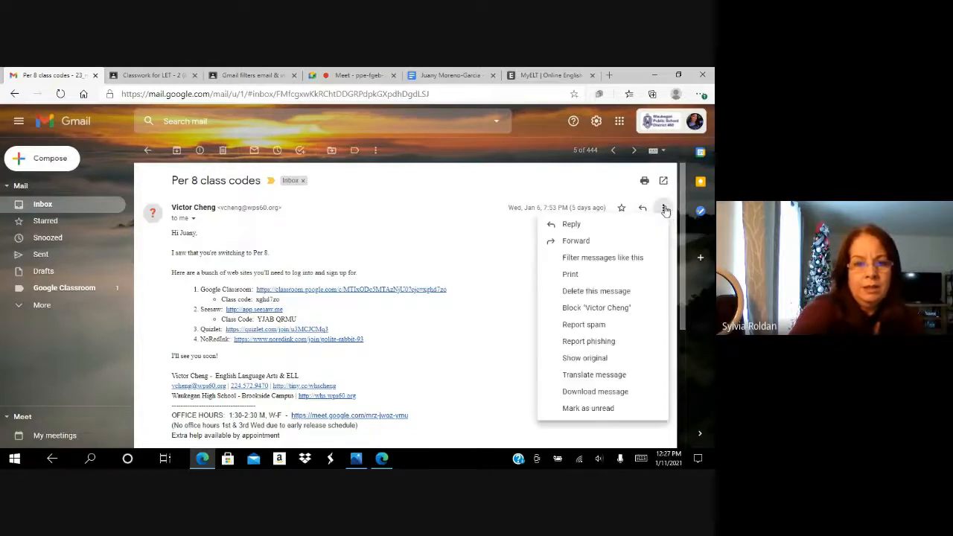
{"action": "left_click", "coordinate": [635, 258]}
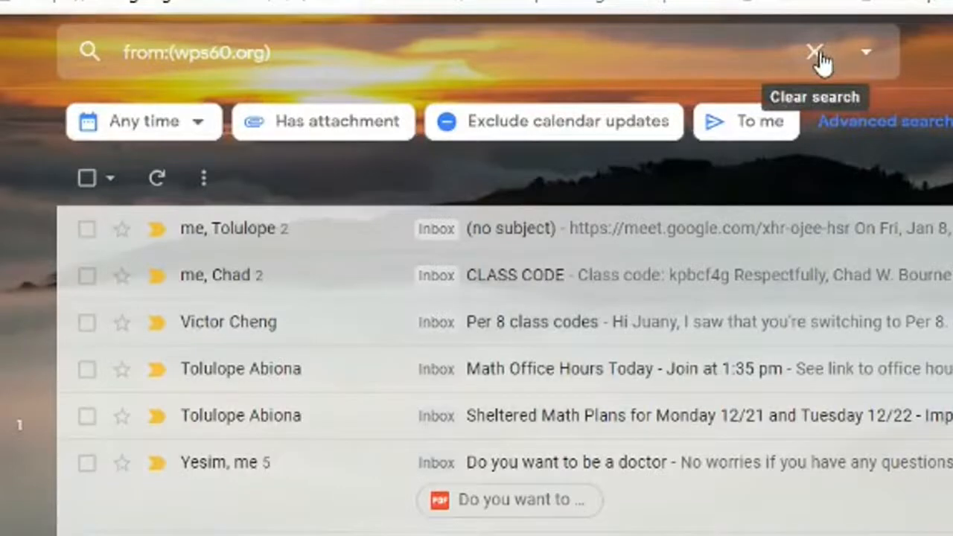
{"action": "left_click", "coordinate": [867, 55]}
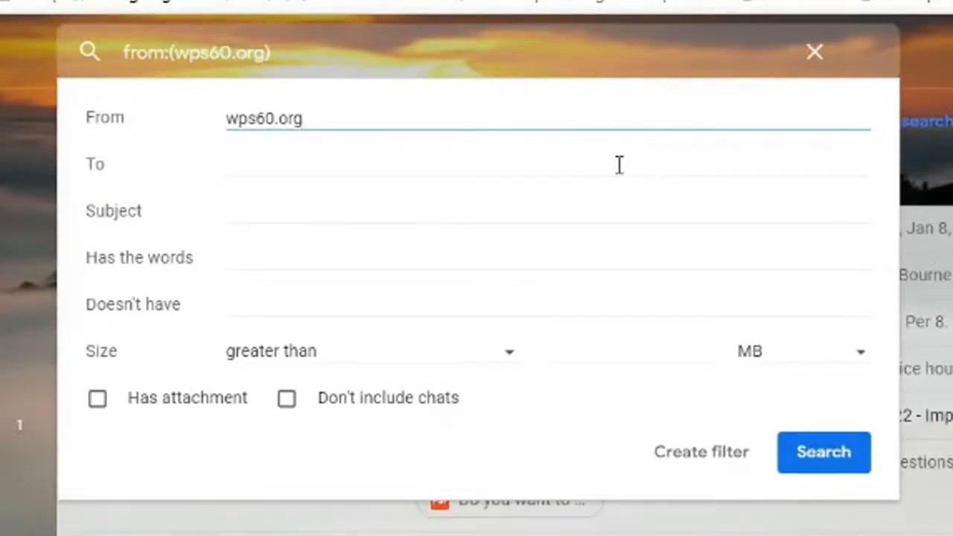
{"action": "left_click", "coordinate": [823, 456]}
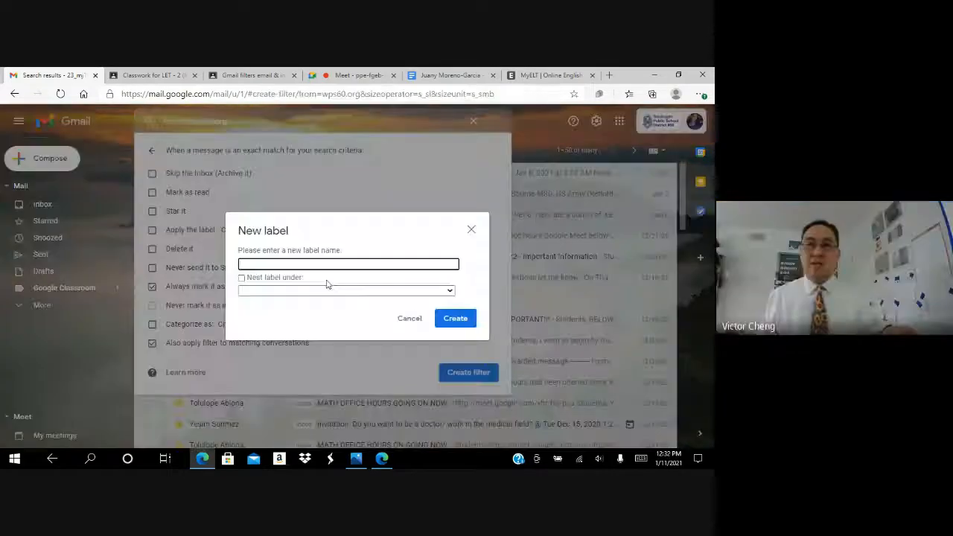
- Create a new label named Teachers Email for the wps60.org filter and keep its messages always marked as important
{"action": "type", "text": "Te"}
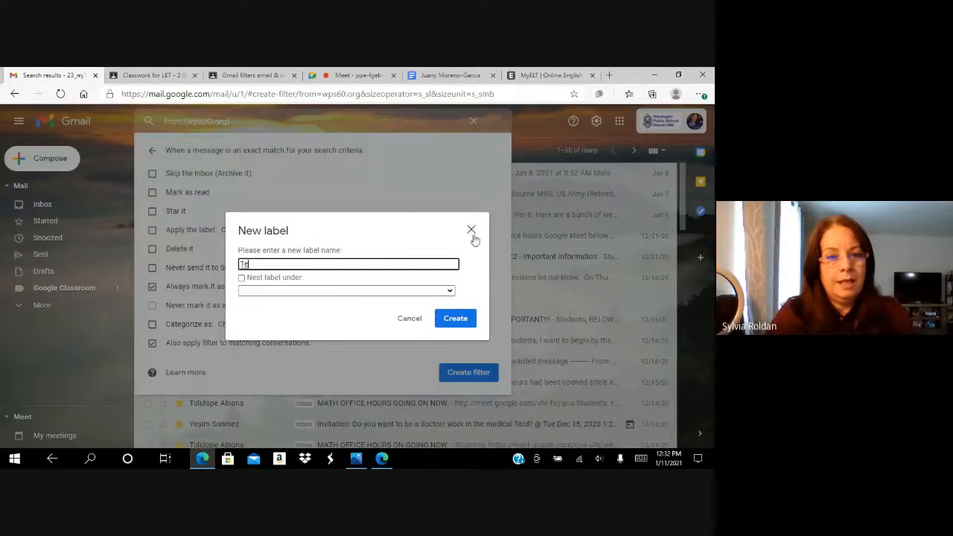
{"action": "left_click", "coordinate": [415, 317]}
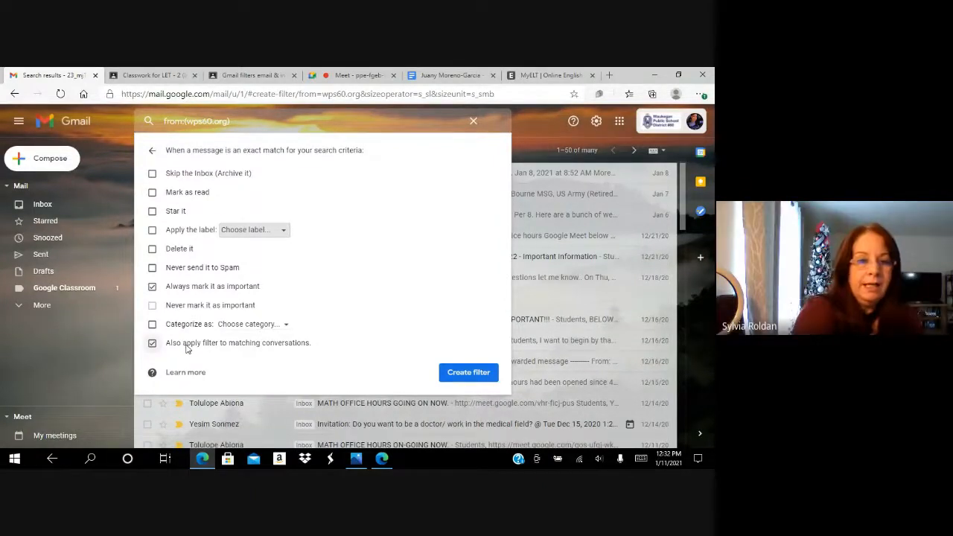
{"action": "left_click", "coordinate": [256, 230]}
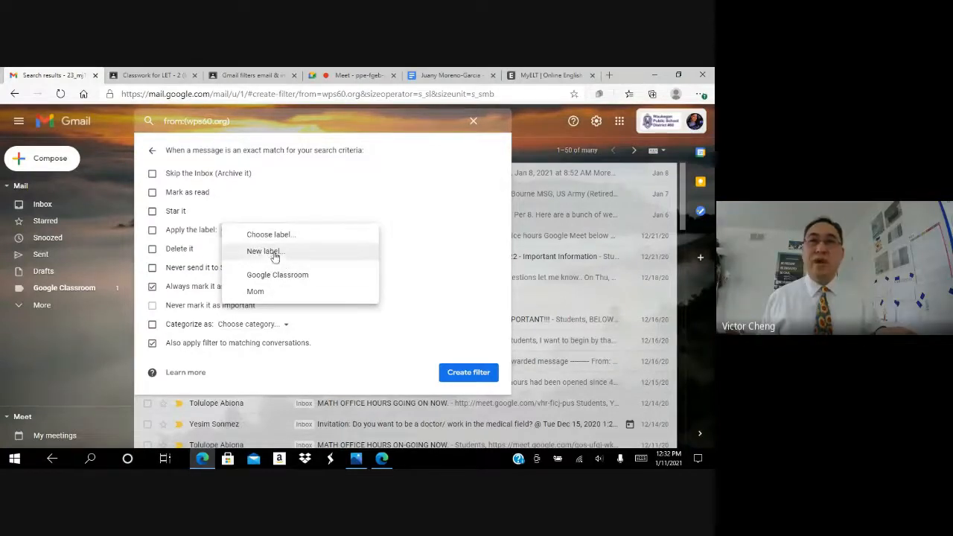
{"action": "left_click", "coordinate": [271, 251]}
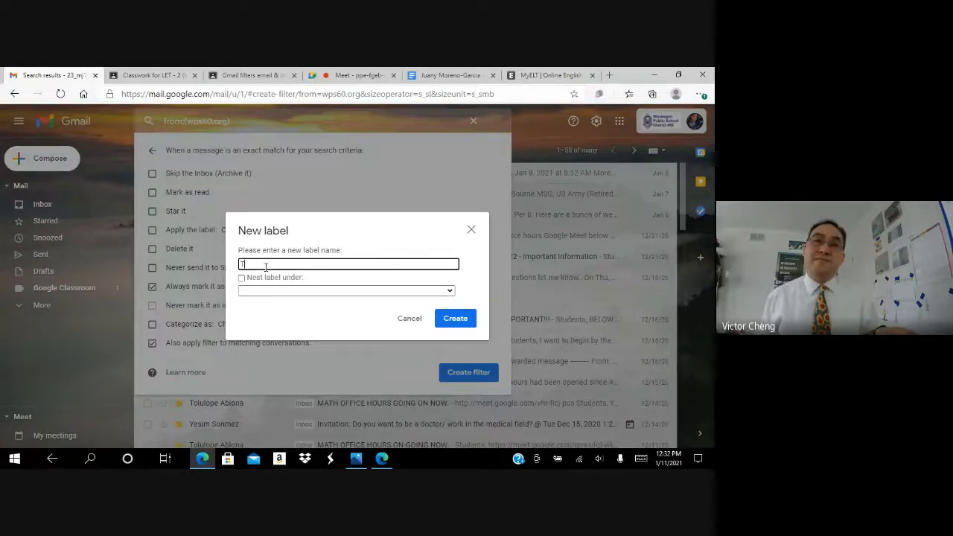
{"action": "type", "text": "Teachers Emis"}
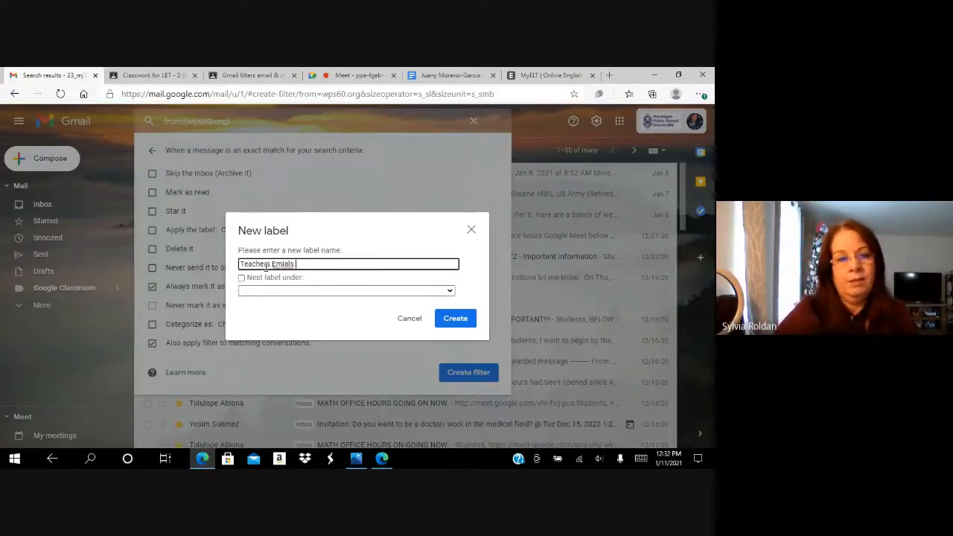
{"action": "key", "text": "BackSpace"}
{"action": "key", "text": "BackSpace"}
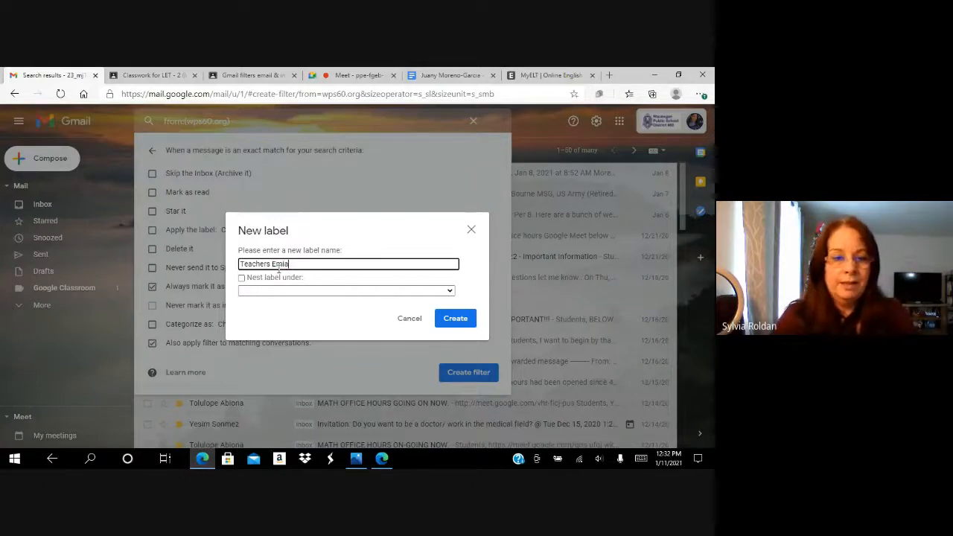
{"action": "key", "text": "BackSpace"}
{"action": "key", "text": "BackSpace"}
{"action": "type", "text": "ail"}
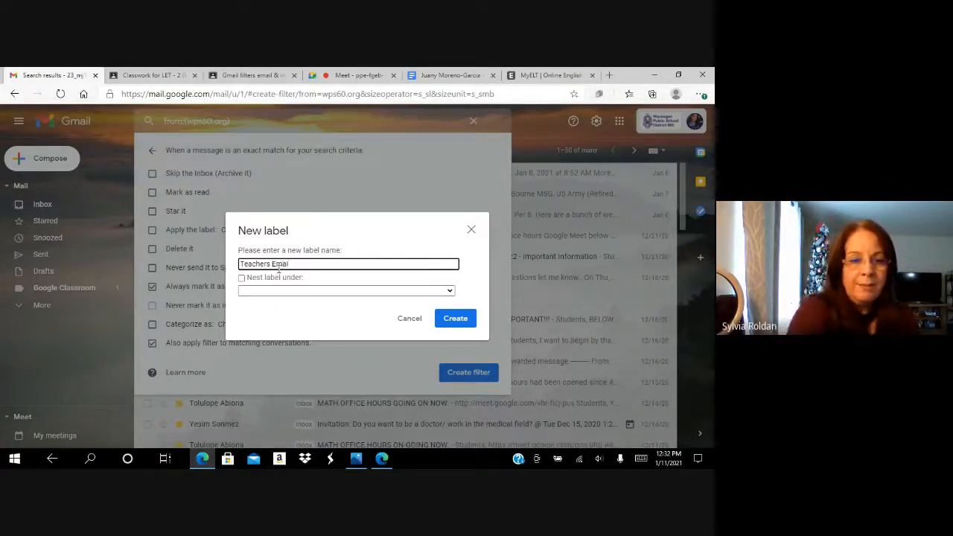
{"action": "key", "text": "BackSpace"}
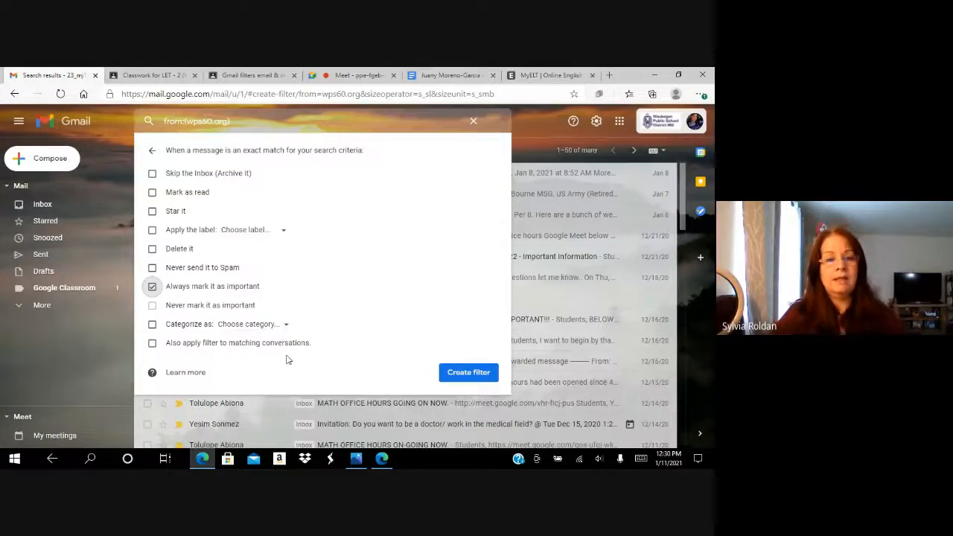
{"action": "left_click", "coordinate": [152, 287]}
{"action": "left_click", "coordinate": [152, 287]}
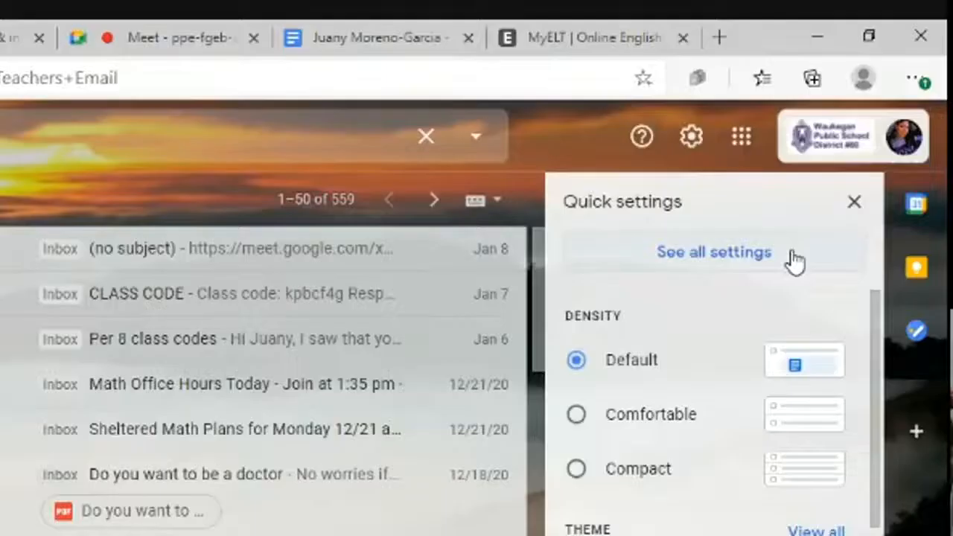
- View the messages sorted under the Google Classroom label and open the full settings
{"action": "left_click", "coordinate": [643, 178]}
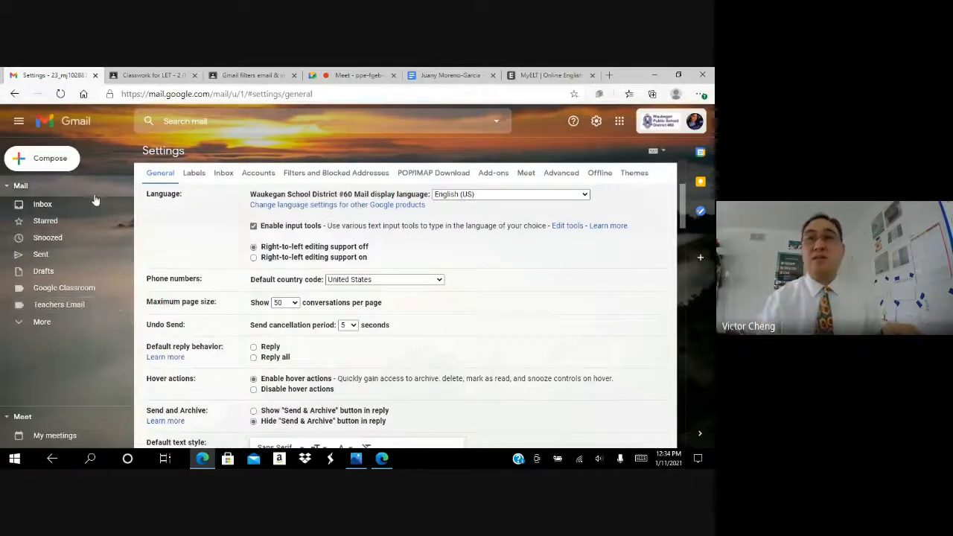
{"action": "left_click", "coordinate": [77, 293]}
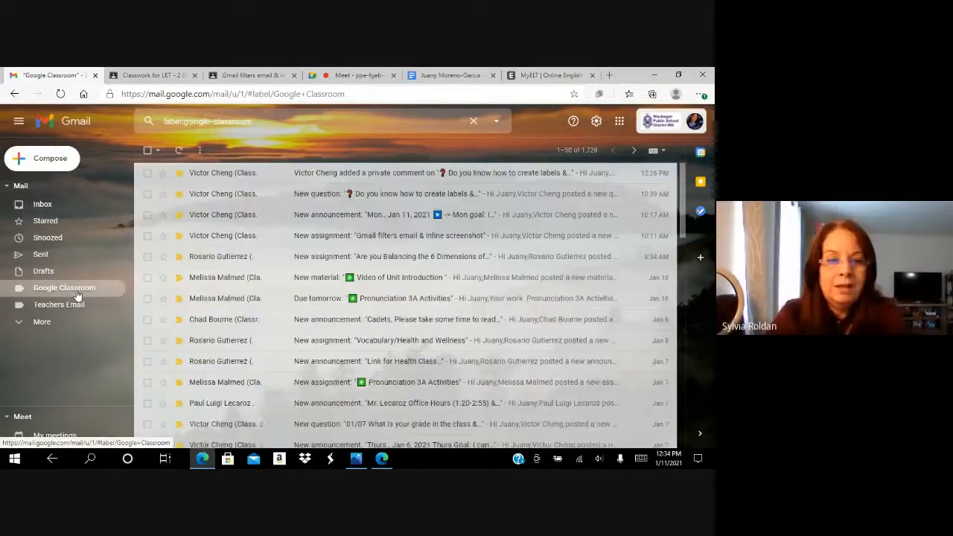
{"action": "left_click", "coordinate": [596, 123]}
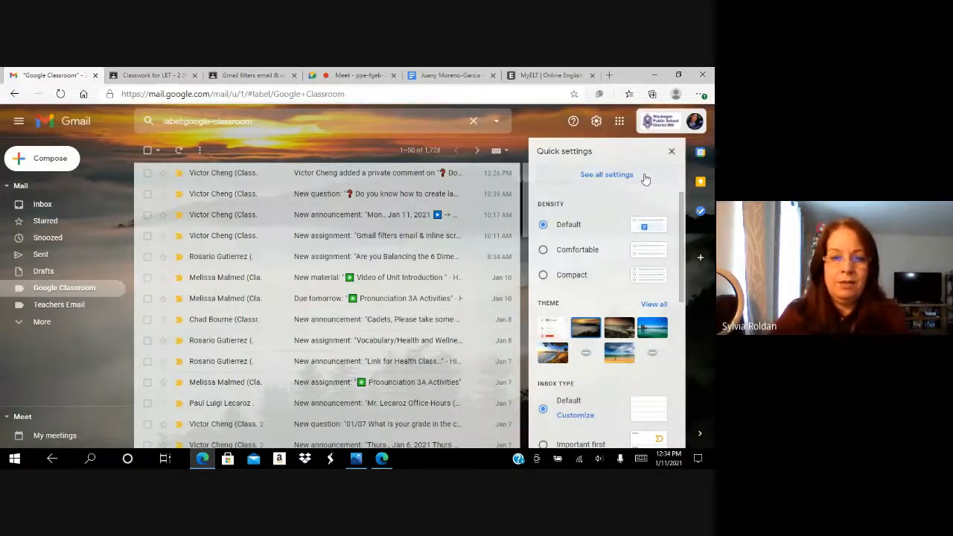
{"action": "left_click", "coordinate": [645, 179]}
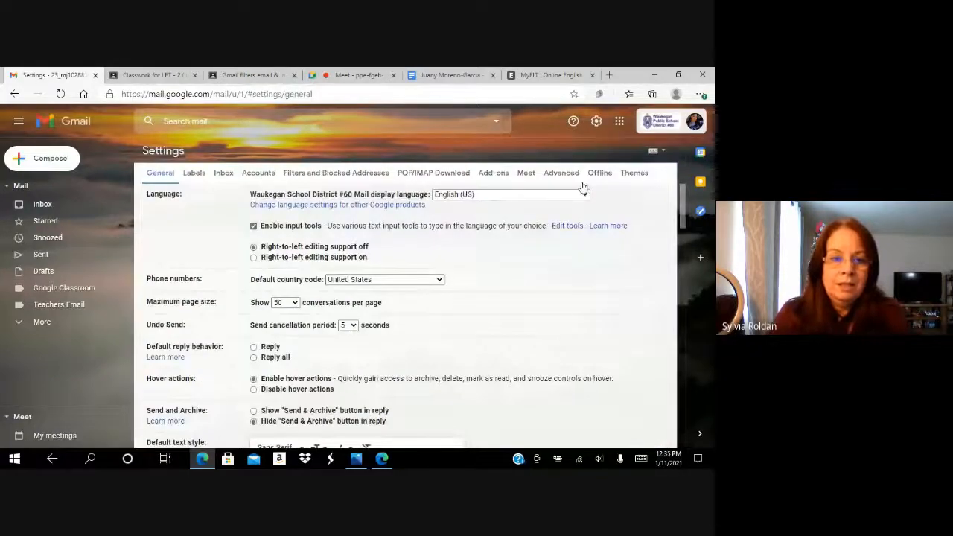